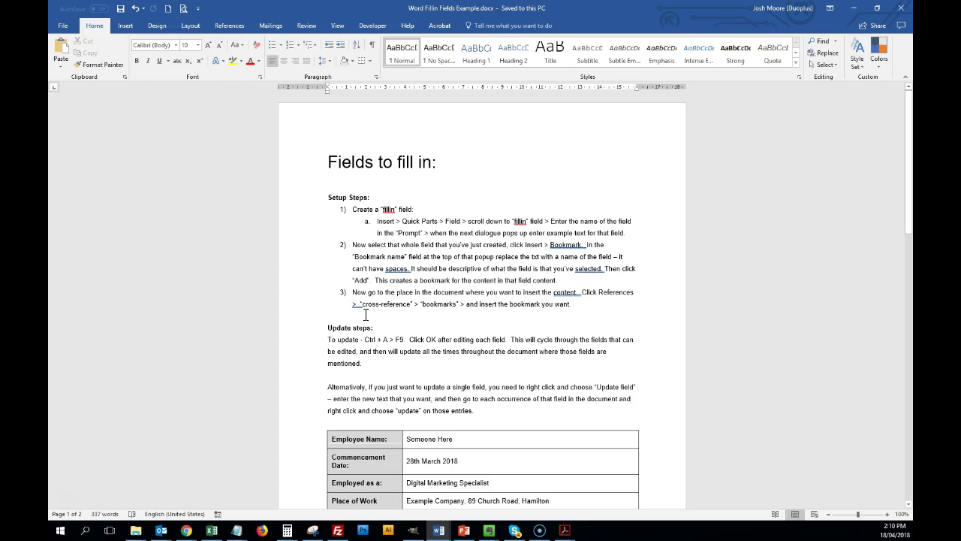
Update the Employee Name fill-in field on its own, keeping the existing name.
{"action": "scroll", "coordinate": [360, 301], "scroll_direction": "down", "scroll_amount": 5}
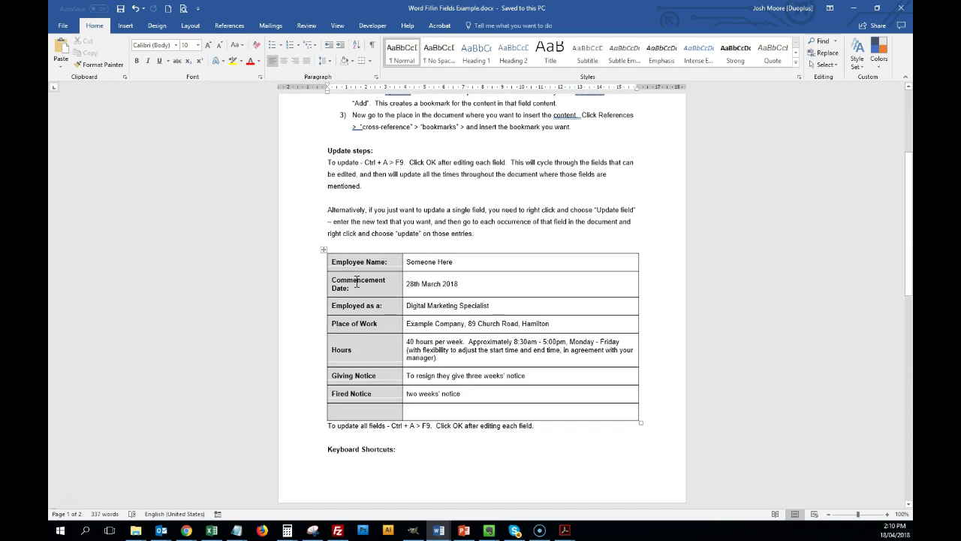
{"action": "left_click", "coordinate": [432, 264]}
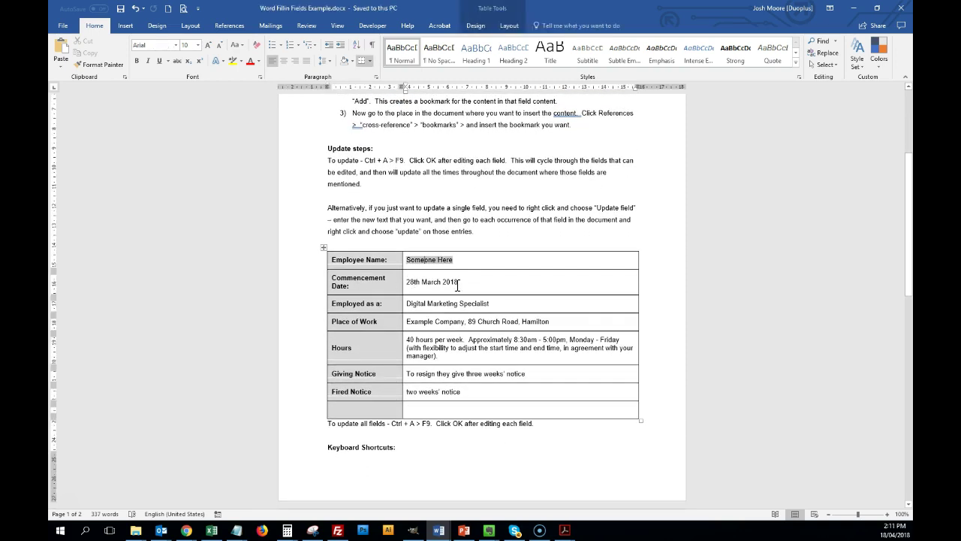
{"action": "right_click", "coordinate": [424, 259]}
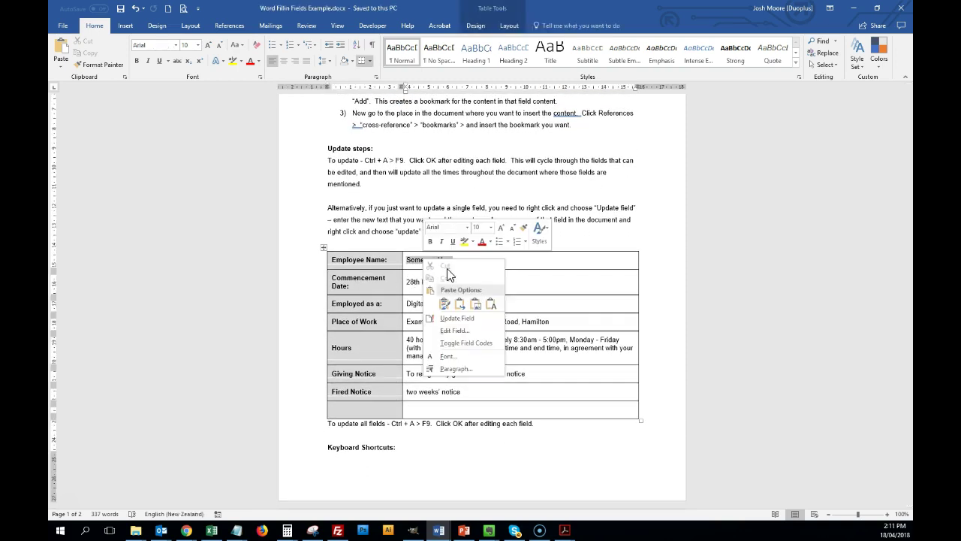
{"action": "left_click", "coordinate": [464, 315]}
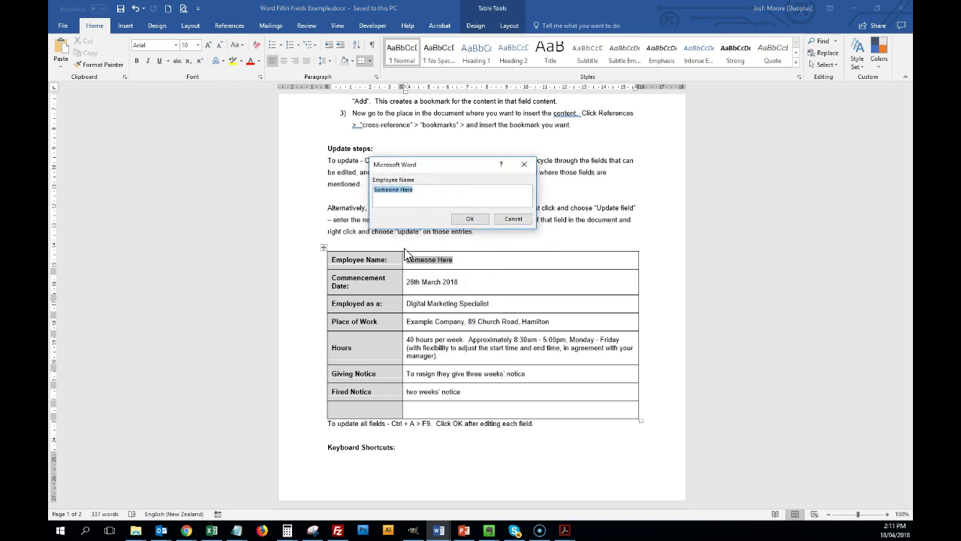
{"action": "left_click", "coordinate": [469, 218]}
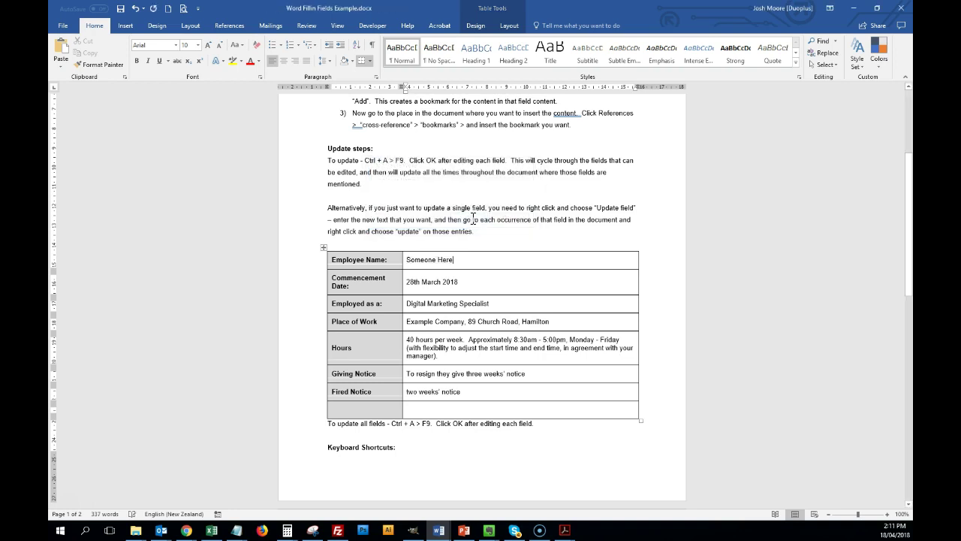
{"action": "right_click", "coordinate": [432, 260]}
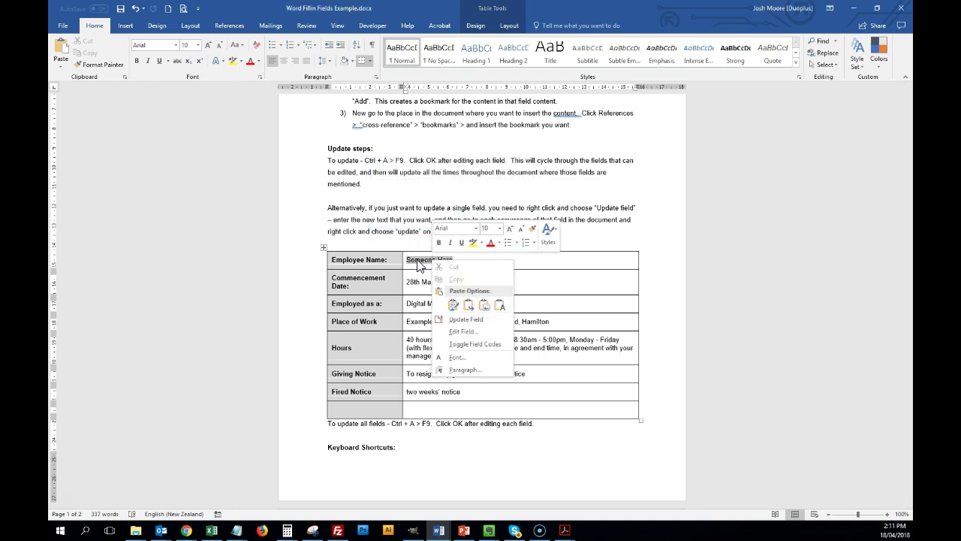
{"action": "left_click", "coordinate": [418, 262]}
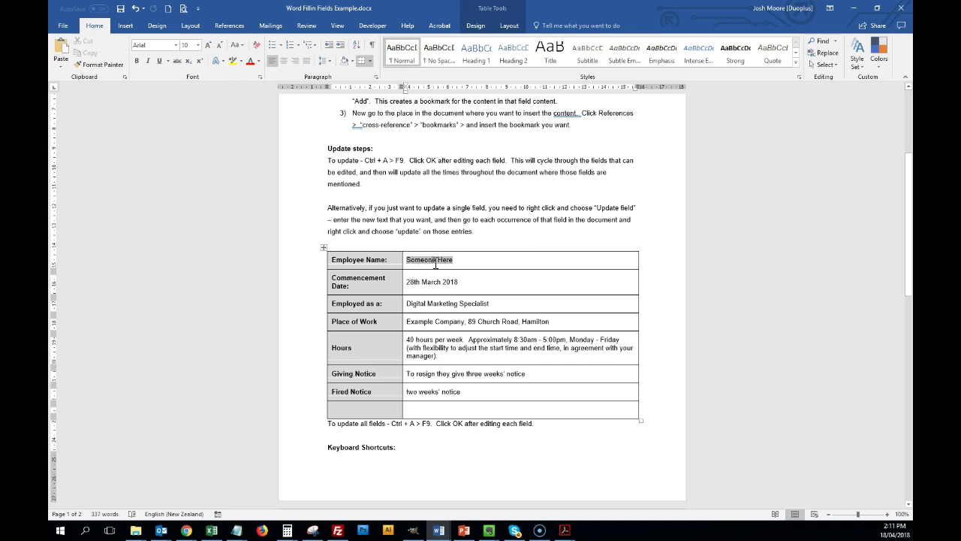
Step through the fields with F11 and inspect the letter's name and date references.
{"action": "key", "text": "F11"}
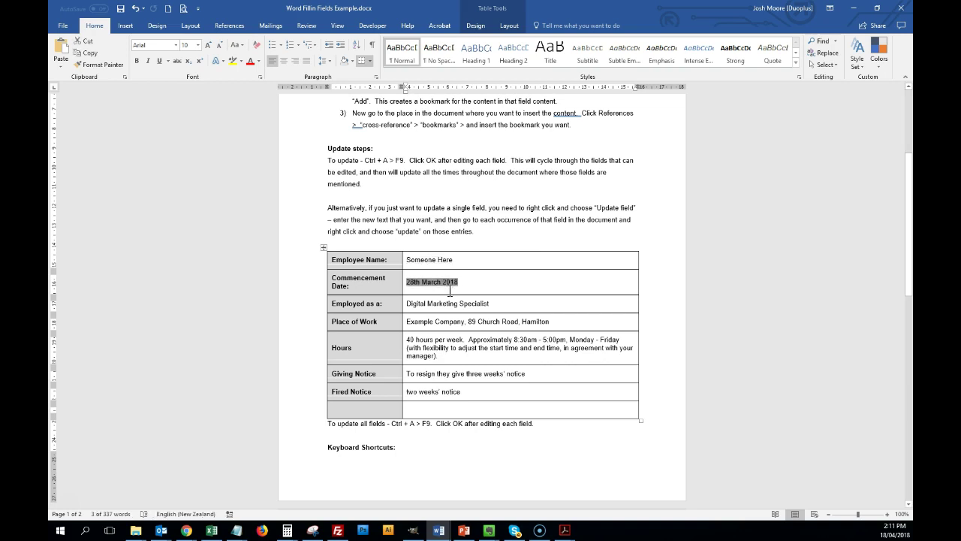
{"action": "key", "text": "F11"}
{"action": "key", "text": "F11"}
{"action": "key", "text": "F11"}
{"action": "key", "text": "F11"}
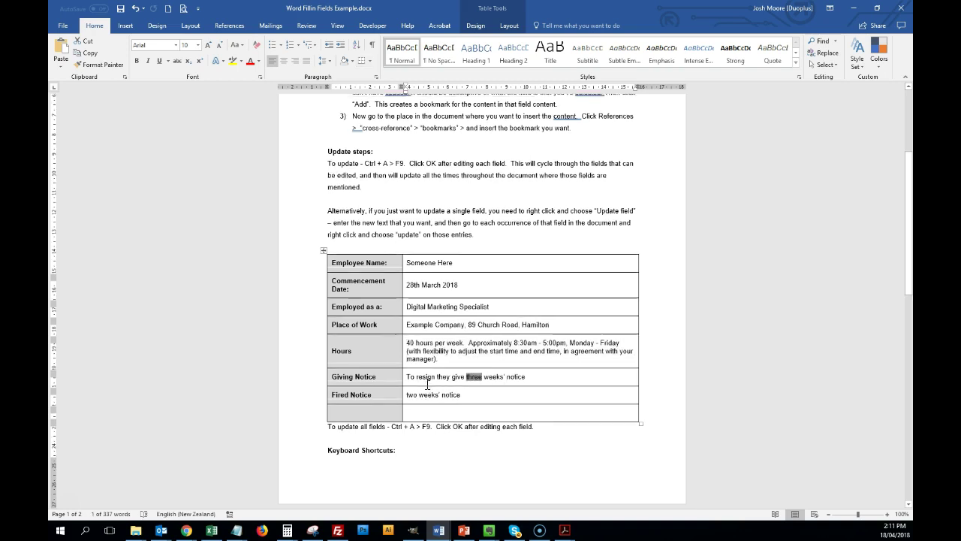
{"action": "scroll", "coordinate": [428, 380], "scroll_direction": "down", "scroll_amount": 10}
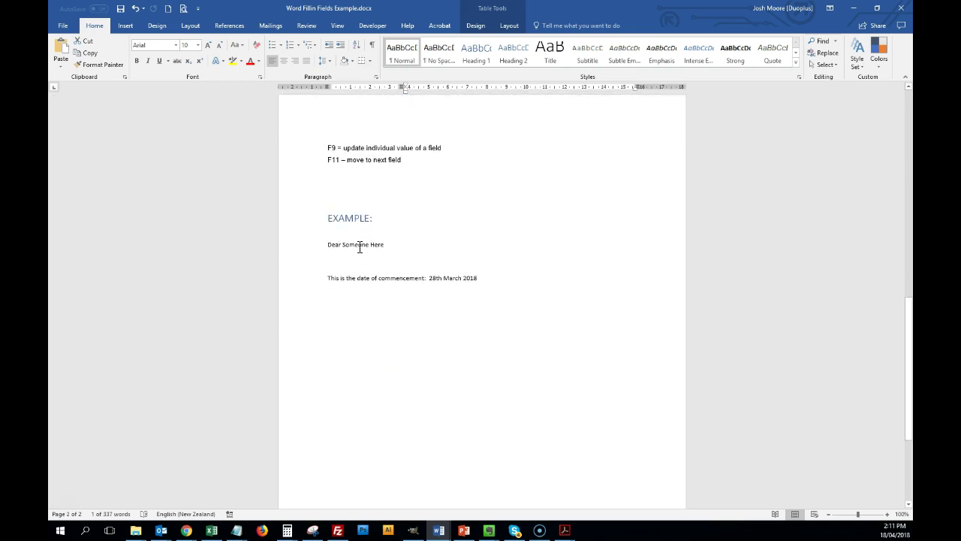
{"action": "left_click", "coordinate": [360, 245]}
{"action": "scroll", "coordinate": [421, 237], "scroll_direction": "down", "scroll_amount": 1}
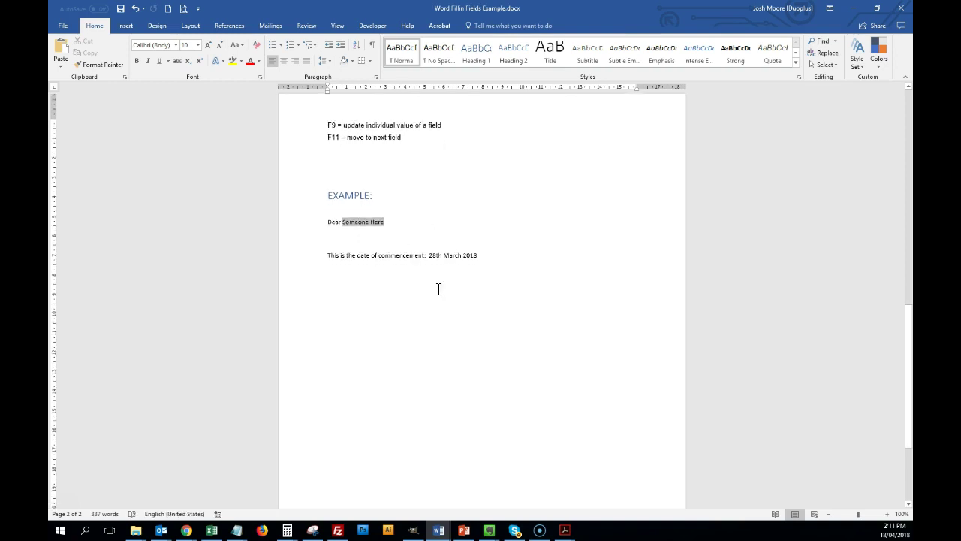
{"action": "left_click", "coordinate": [451, 258]}
{"action": "scroll", "coordinate": [416, 269], "scroll_direction": "down", "scroll_amount": 1}
{"action": "scroll", "coordinate": [416, 269], "scroll_direction": "up", "scroll_amount": 10}
Update all fields, changing the name to Someone Else and the date to 28th April 2018.
{"action": "key", "text": "ctrl+a"}
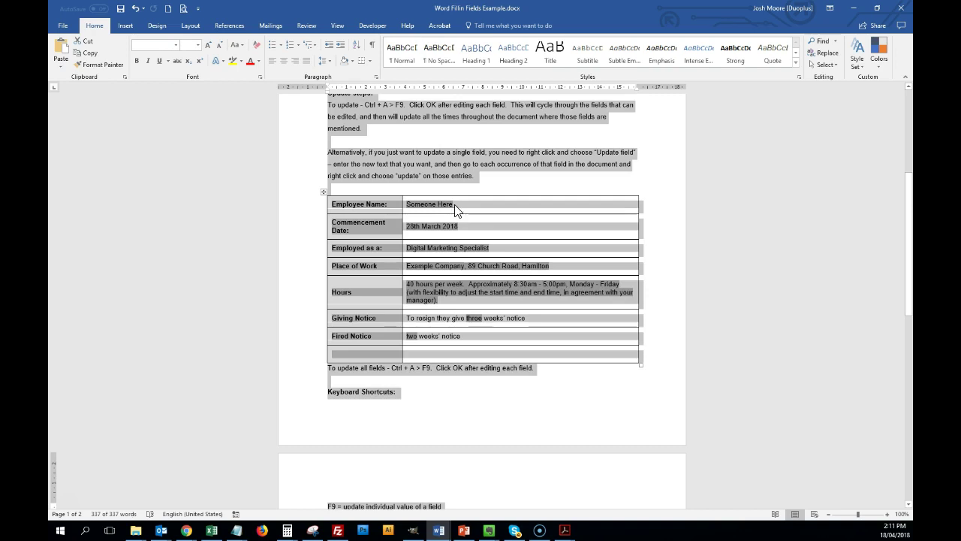
{"action": "right_click", "coordinate": [429, 211]}
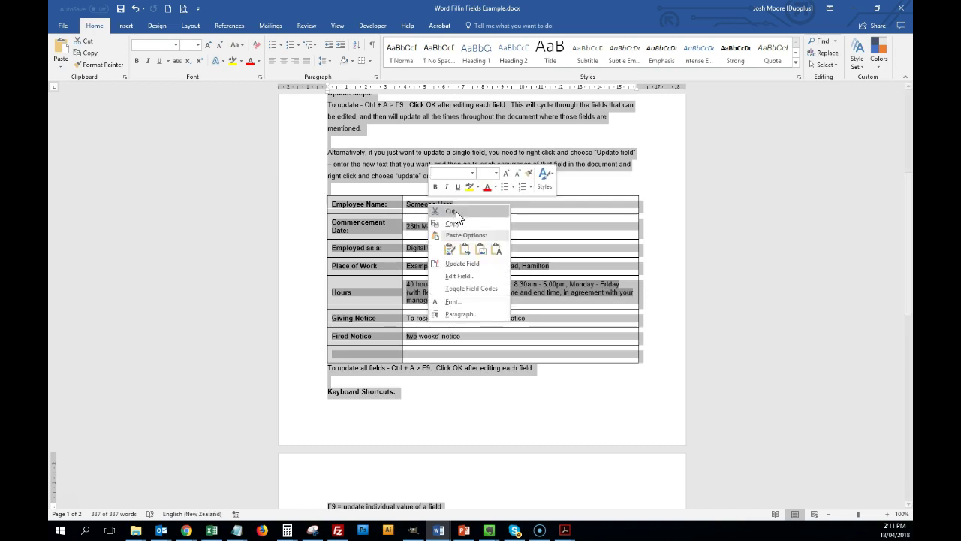
{"action": "left_click", "coordinate": [456, 263]}
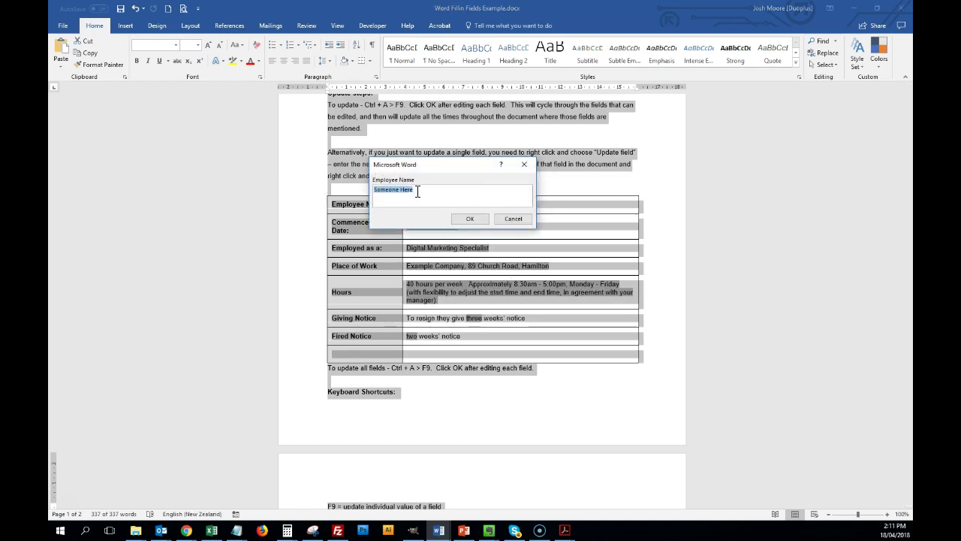
{"action": "type", "text": "Someone Els"}
{"action": "left_click", "coordinate": [462, 217]}
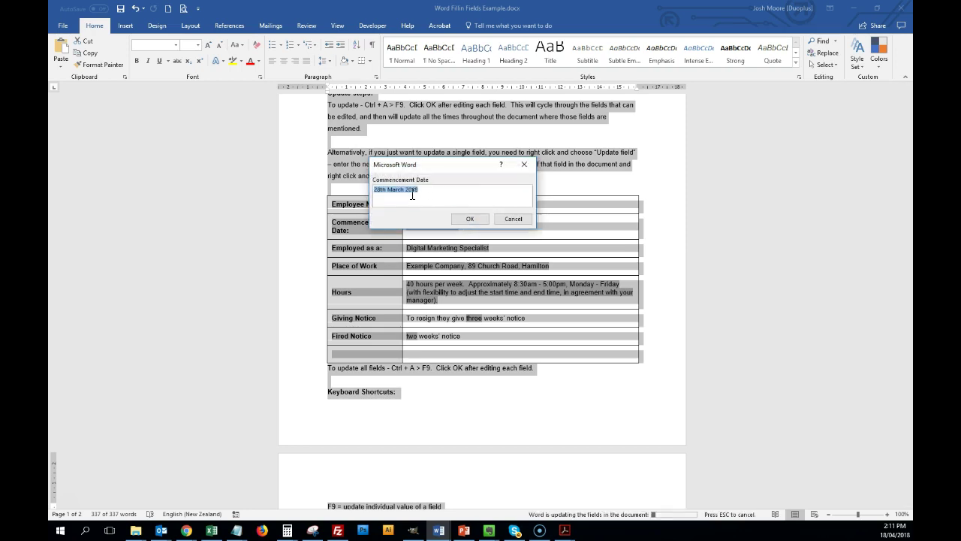
{"action": "double_click", "coordinate": [398, 190]}
{"action": "type", "text": "April"}
{"action": "left_click", "coordinate": [464, 217]}
Keep the remaining prompts unchanged and verify the letter shows the new name and date.
{"action": "left_click", "coordinate": [470, 218]}
{"action": "left_click", "coordinate": [471, 219]}
{"action": "left_click", "coordinate": [471, 219]}
{"action": "left_click", "coordinate": [472, 218]}
{"action": "left_click", "coordinate": [471, 219]}
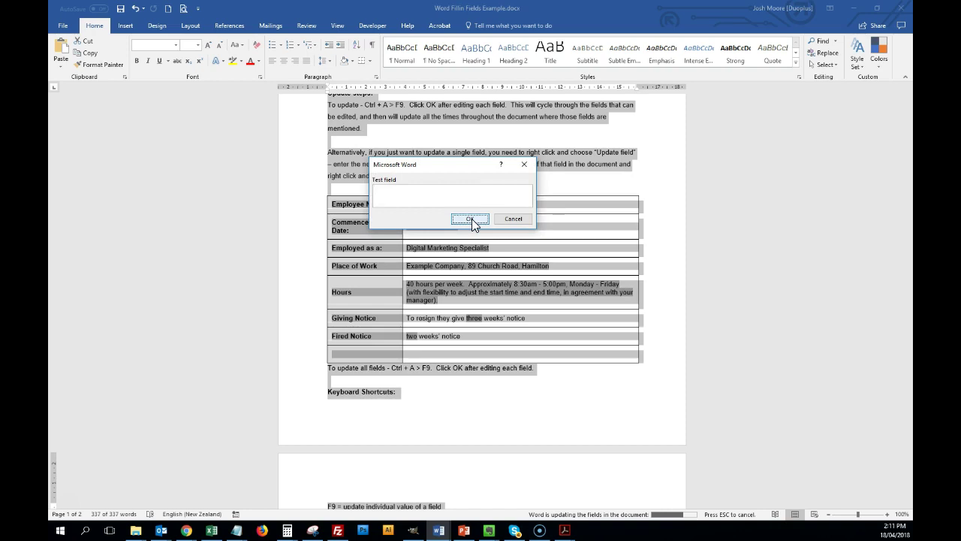
{"action": "left_click", "coordinate": [472, 219]}
{"action": "left_click", "coordinate": [417, 382]}
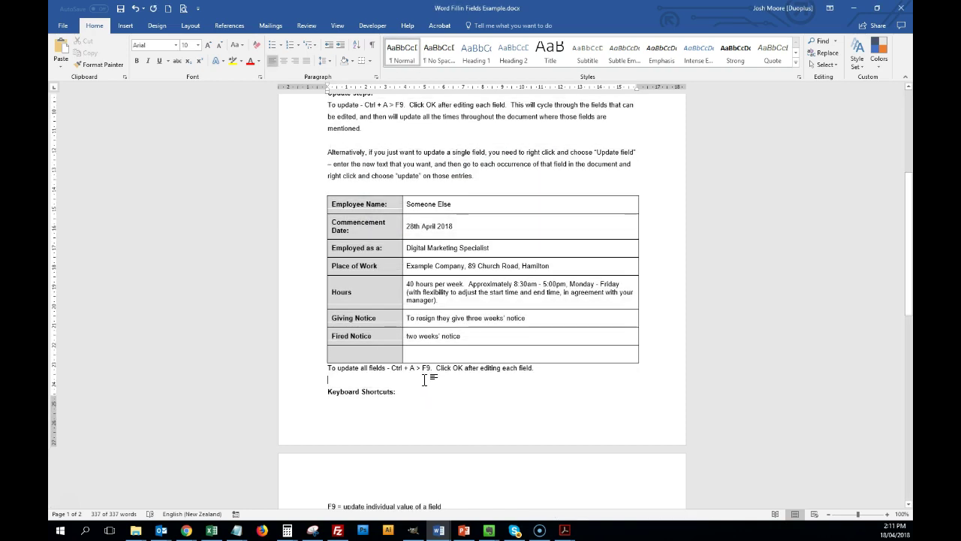
{"action": "scroll", "coordinate": [421, 383], "scroll_direction": "down", "scroll_amount": 6}
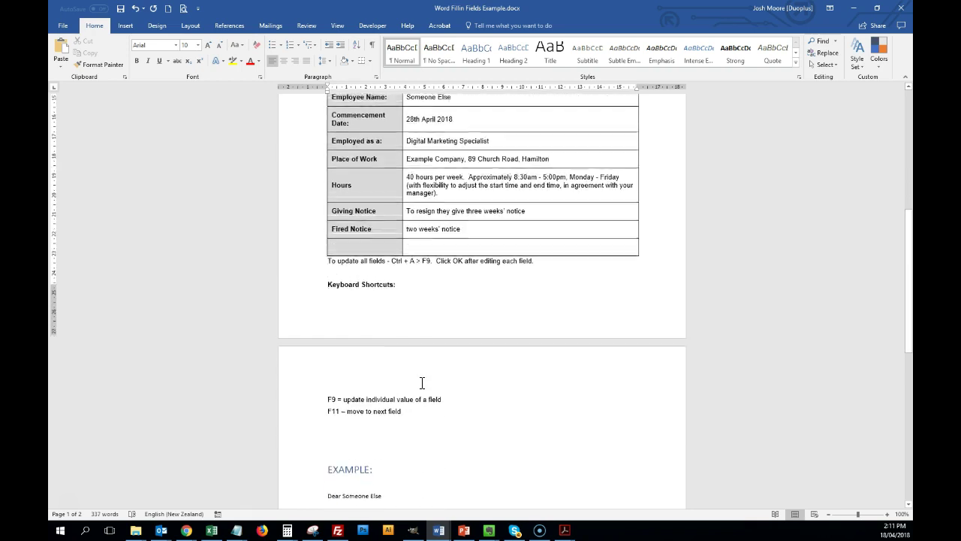
{"action": "left_click", "coordinate": [365, 358]}
{"action": "left_click", "coordinate": [463, 391]}
{"action": "scroll", "coordinate": [422, 286], "scroll_direction": "up", "scroll_amount": 6}
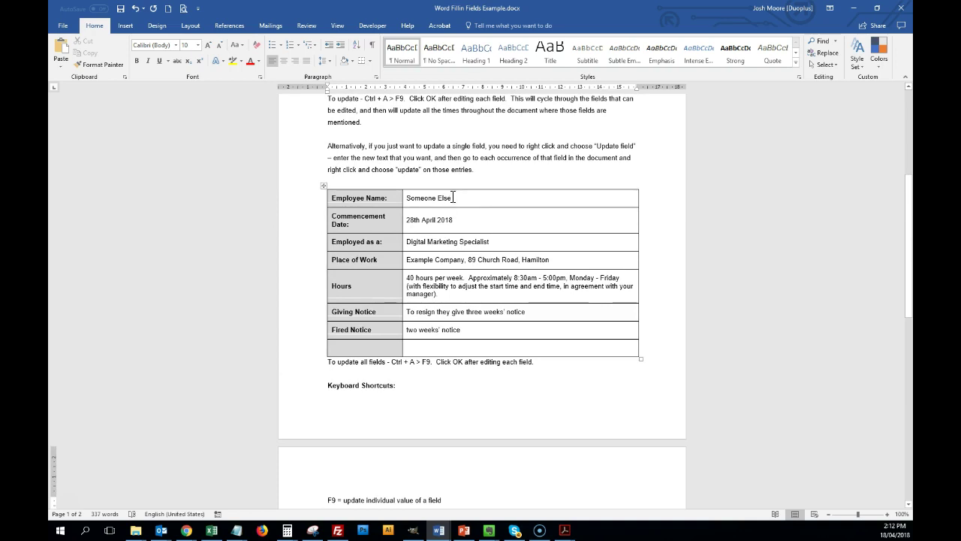
Type 'Supervisor' in the empty last table row's first cell and move to its value cell.
{"action": "left_click", "coordinate": [443, 198]}
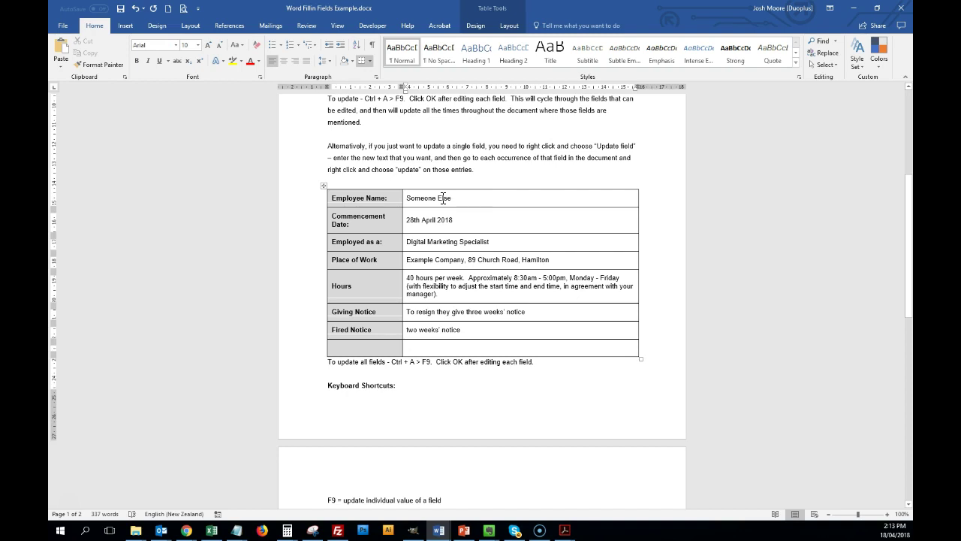
{"action": "scroll", "coordinate": [443, 197], "scroll_direction": "up", "scroll_amount": 6}
{"action": "scroll", "coordinate": [443, 198], "scroll_direction": "down", "scroll_amount": 2}
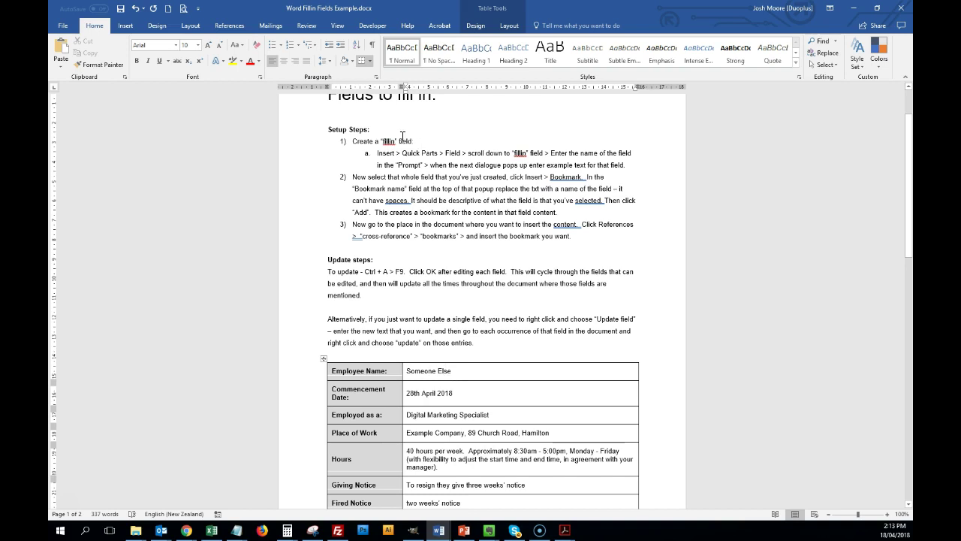
{"action": "left_click_drag", "start_coordinate": [394, 154], "coordinate": [502, 154]}
{"action": "scroll", "coordinate": [371, 272], "scroll_direction": "down", "scroll_amount": 3}
{"action": "scroll", "coordinate": [372, 272], "scroll_direction": "down", "scroll_amount": 4}
{"action": "left_click", "coordinate": [371, 310]}
{"action": "type", "text": "Exam"}
{"action": "double_click", "coordinate": [371, 310]}
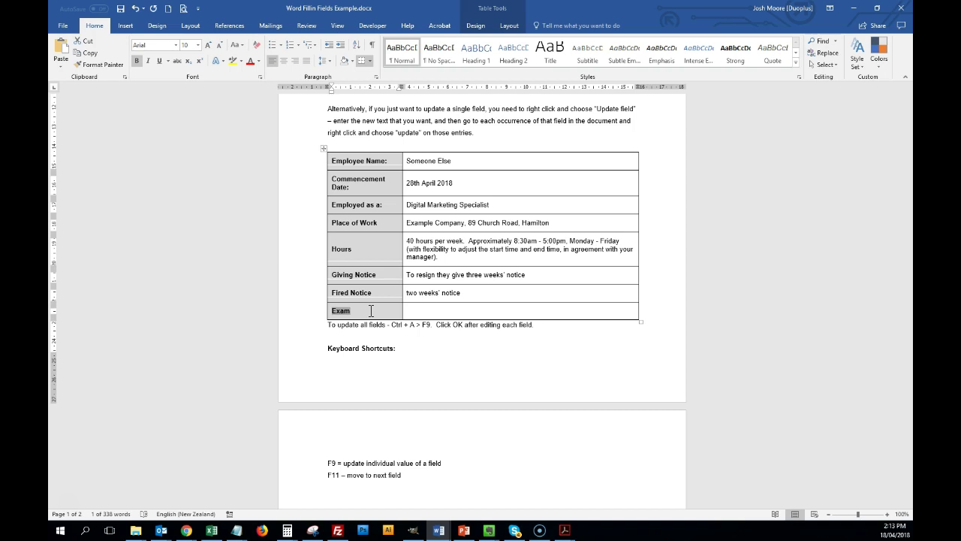
{"action": "type", "text": "Supervisor"}
{"action": "key", "text": "Tab"}
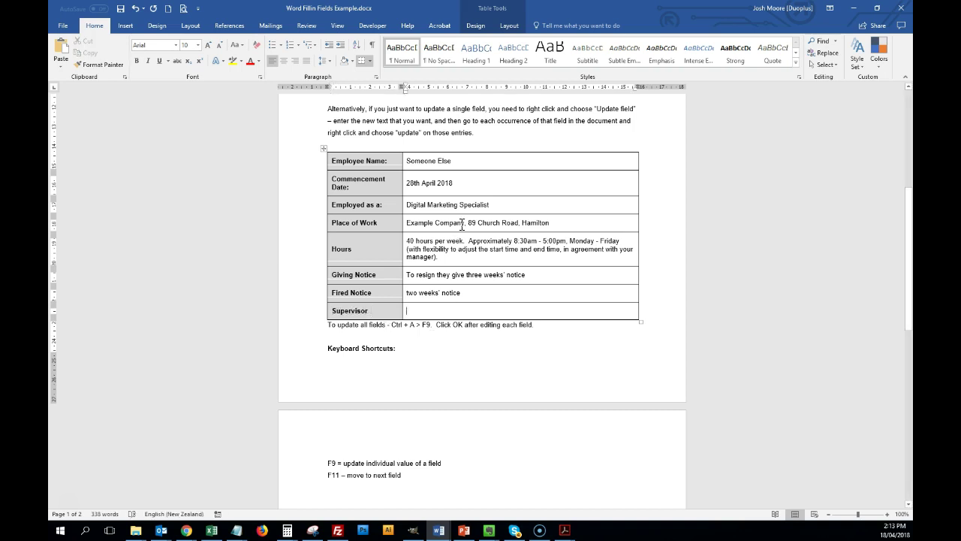
Insert a Fill-in field in the Supervisor cell and enter the supervisor's name at its prompt.
{"action": "left_click", "coordinate": [125, 26]}
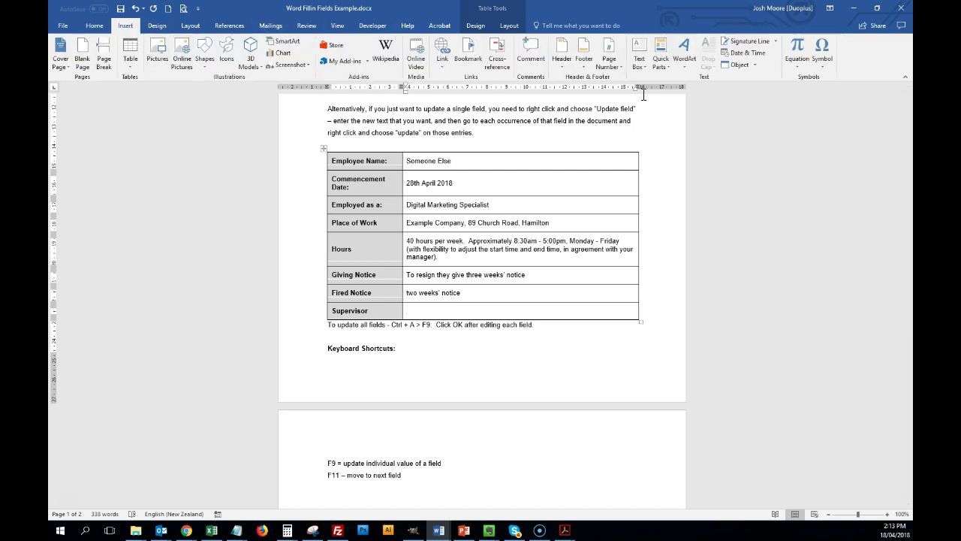
{"action": "left_click", "coordinate": [658, 63]}
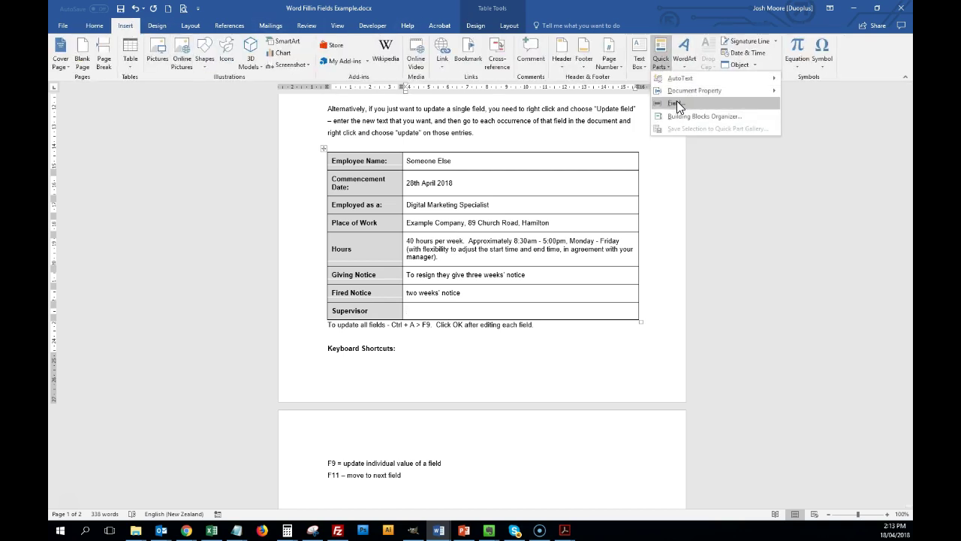
{"action": "left_click", "coordinate": [677, 101]}
{"action": "left_click_drag", "start_coordinate": [398, 234], "coordinate": [390, 269]}
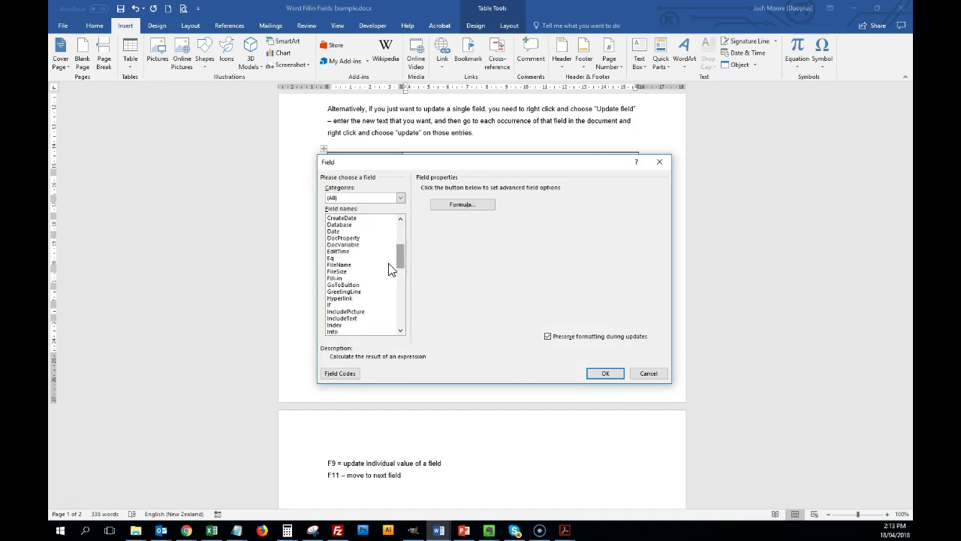
{"action": "left_click", "coordinate": [346, 278]}
{"action": "left_click", "coordinate": [448, 198]}
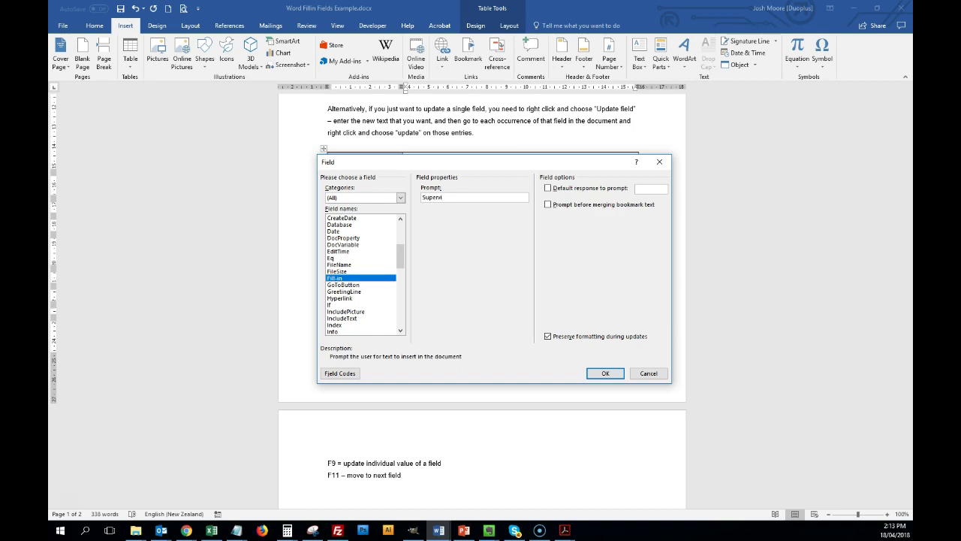
{"action": "left_click", "coordinate": [607, 374]}
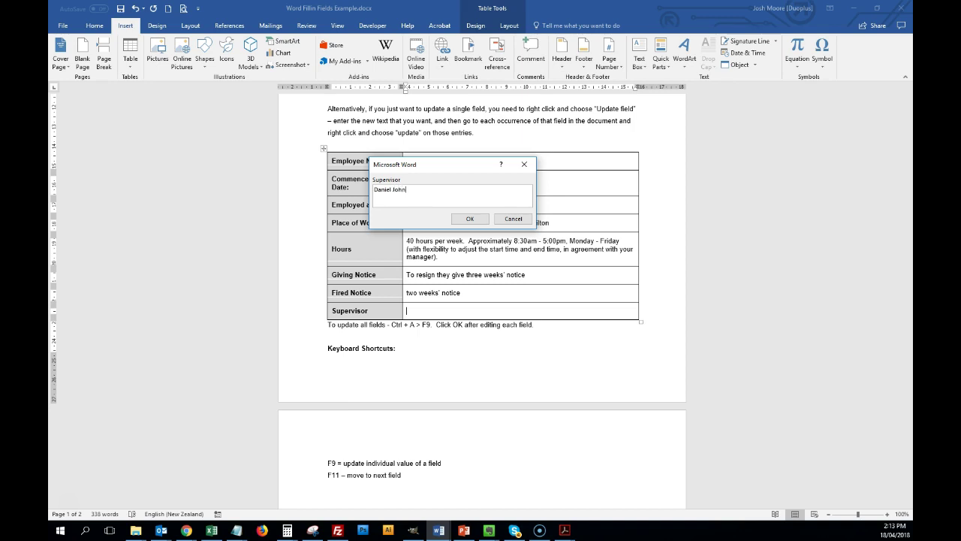
{"action": "left_click", "coordinate": [469, 218]}
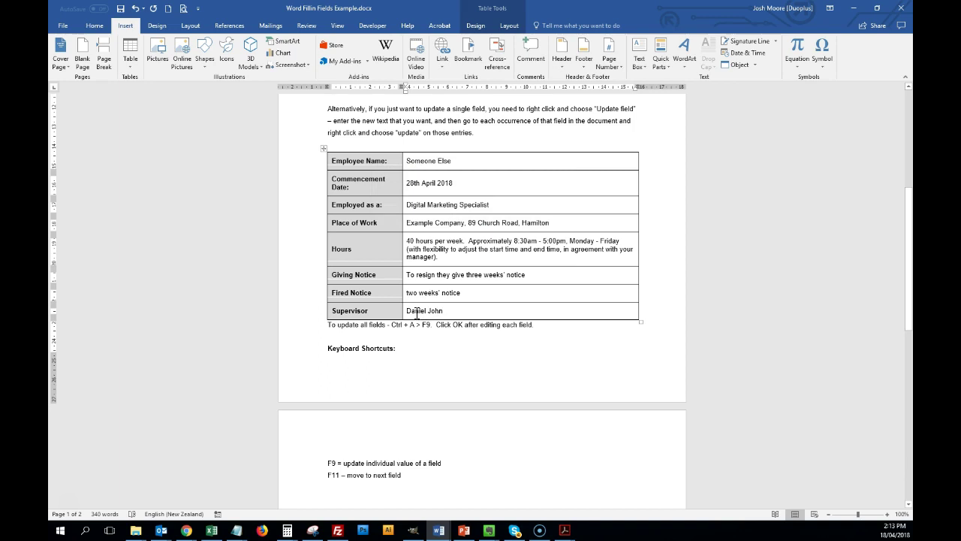
{"action": "left_click", "coordinate": [428, 314]}
{"action": "right_click", "coordinate": [425, 311]}
{"action": "left_click", "coordinate": [467, 369]}
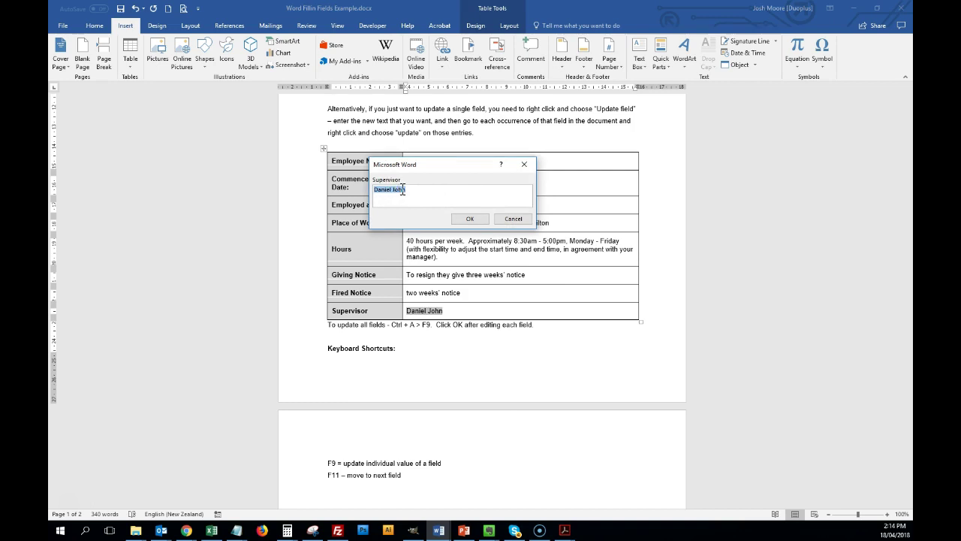
{"action": "left_click", "coordinate": [511, 220]}
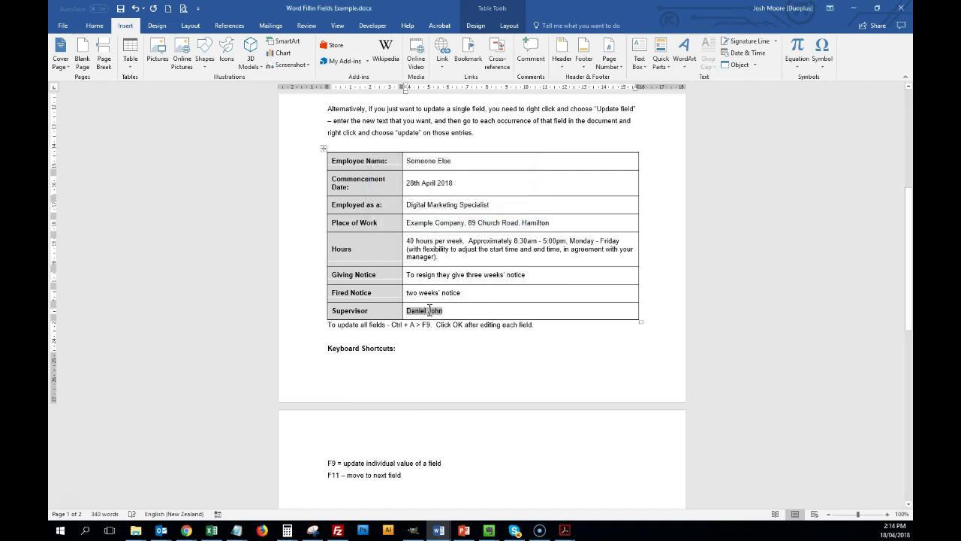
{"action": "left_click_drag", "start_coordinate": [444, 310], "coordinate": [406, 311]}
{"action": "scroll", "coordinate": [411, 214], "scroll_direction": "up", "scroll_amount": 5}
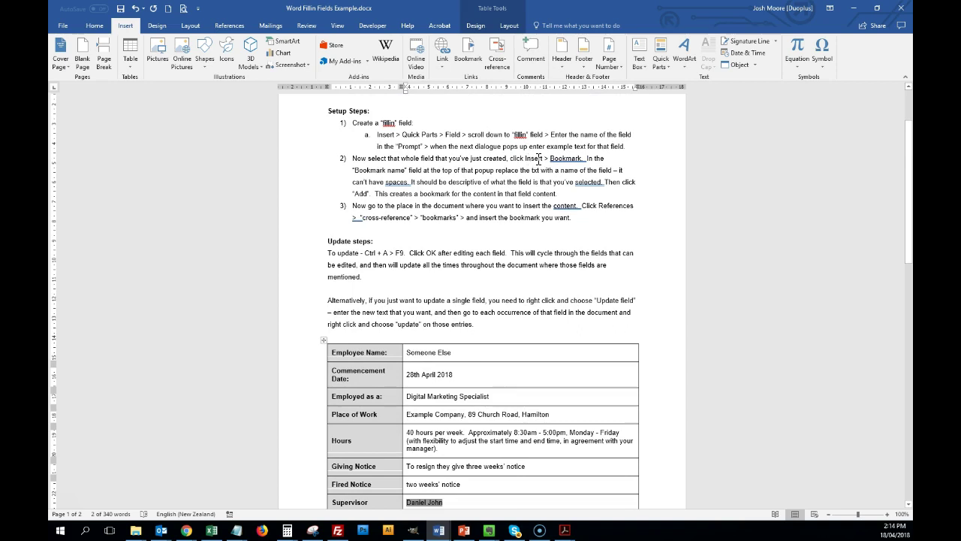
{"action": "scroll", "coordinate": [424, 229], "scroll_direction": "down", "scroll_amount": 5}
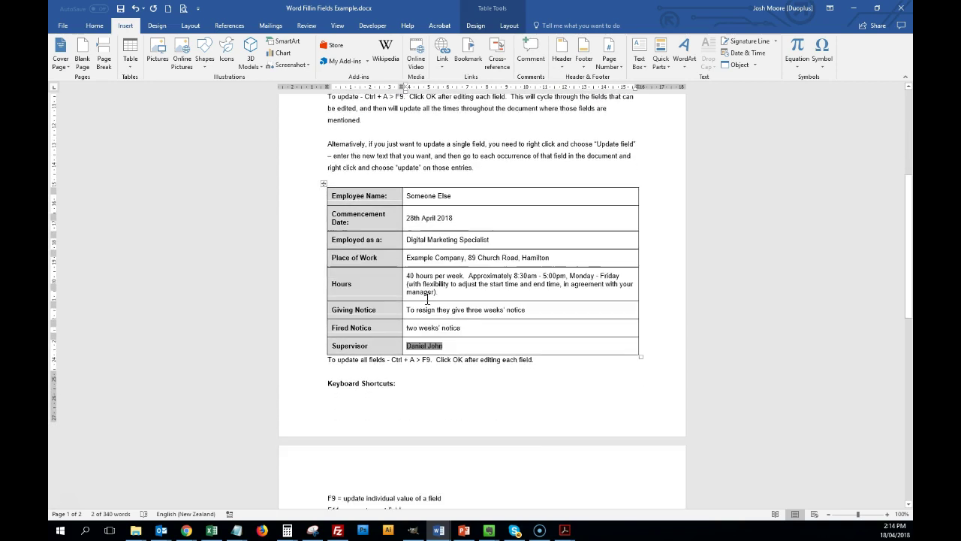
Add a bookmark named Supervisor to the selected supervisor name.
{"action": "left_click", "coordinate": [468, 59]}
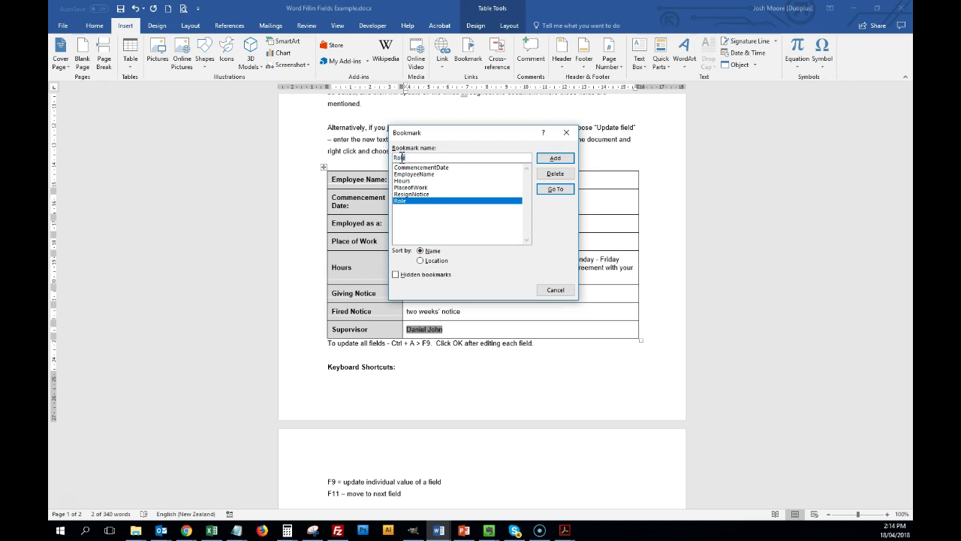
{"action": "type", "text": "Supervisor"}
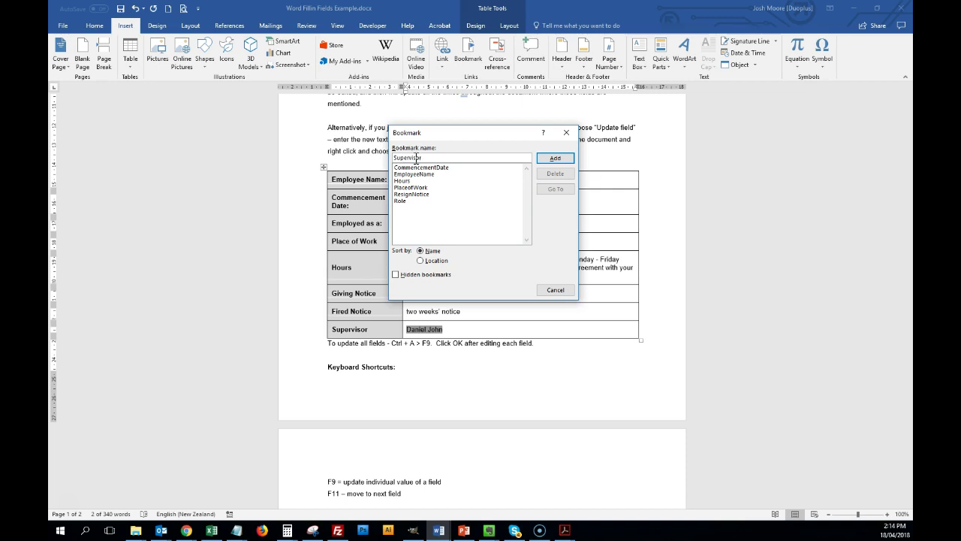
{"action": "left_click", "coordinate": [554, 158]}
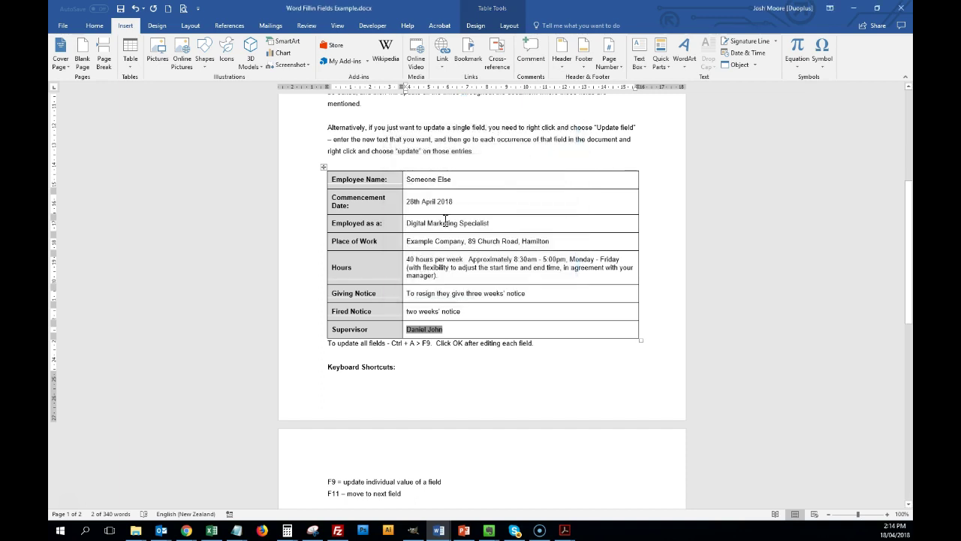
{"action": "left_click", "coordinate": [432, 332]}
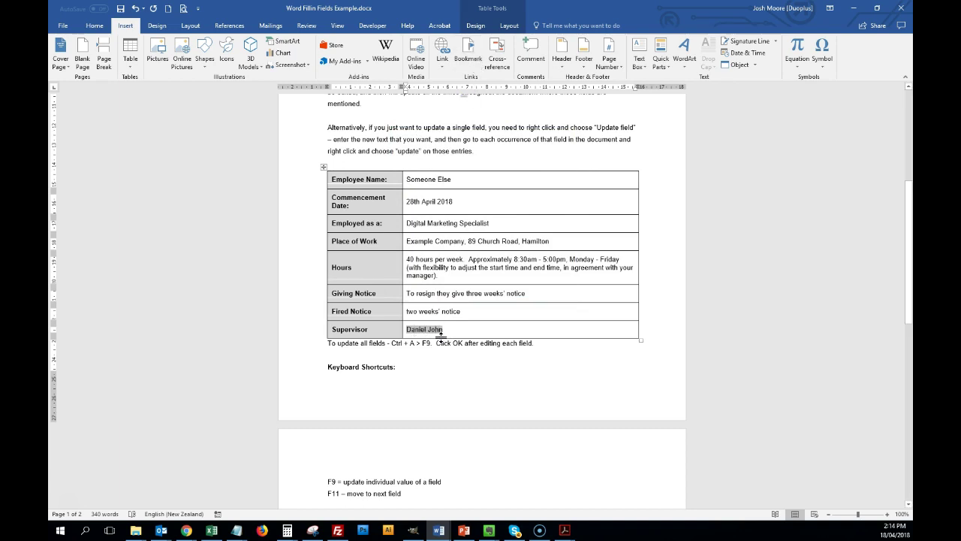
Type 'Your supervisor will be' on a new line below the letter's commencement date.
{"action": "scroll", "coordinate": [424, 362], "scroll_direction": "down", "scroll_amount": 7}
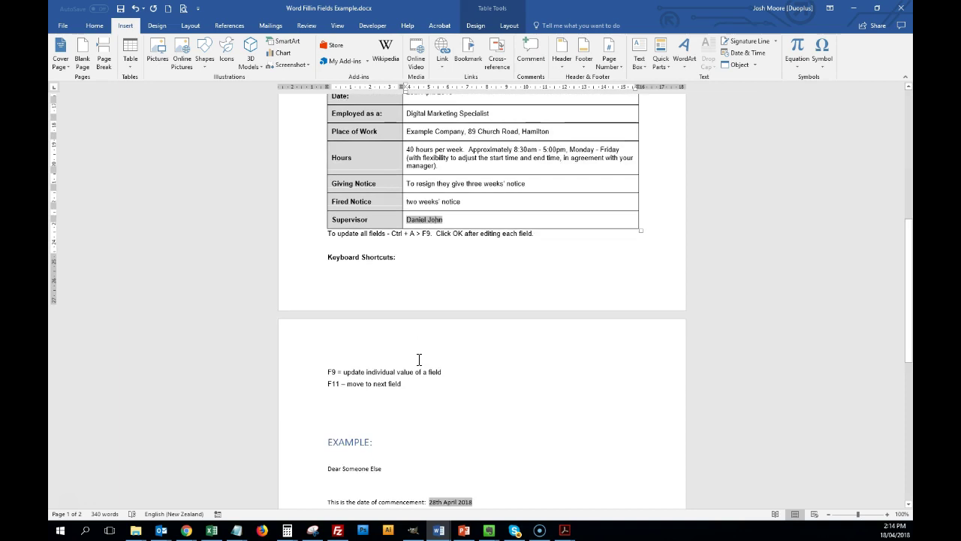
{"action": "left_click", "coordinate": [488, 333]}
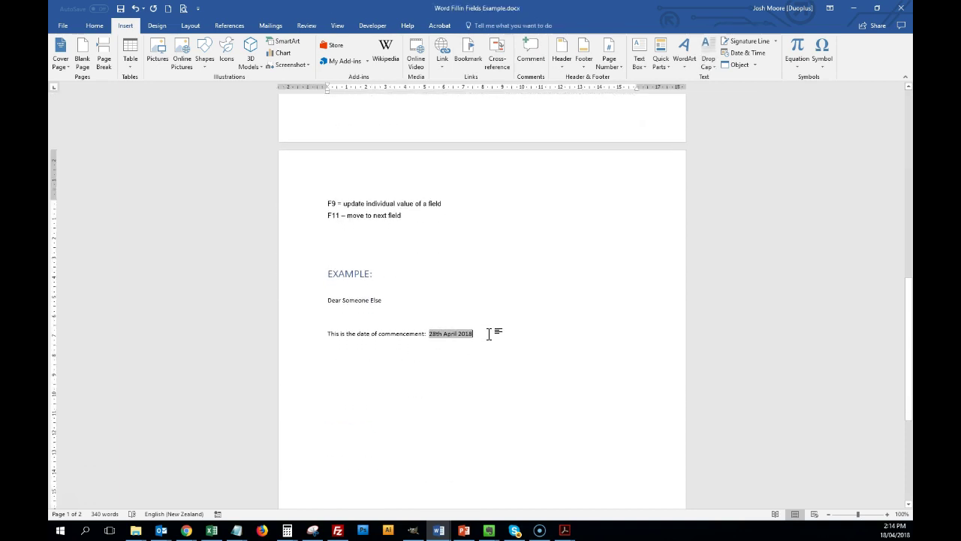
{"action": "left_click", "coordinate": [328, 365]}
{"action": "scroll", "coordinate": [433, 169], "scroll_direction": "up", "scroll_amount": 6}
{"action": "scroll", "coordinate": [433, 169], "scroll_direction": "up", "scroll_amount": 5}
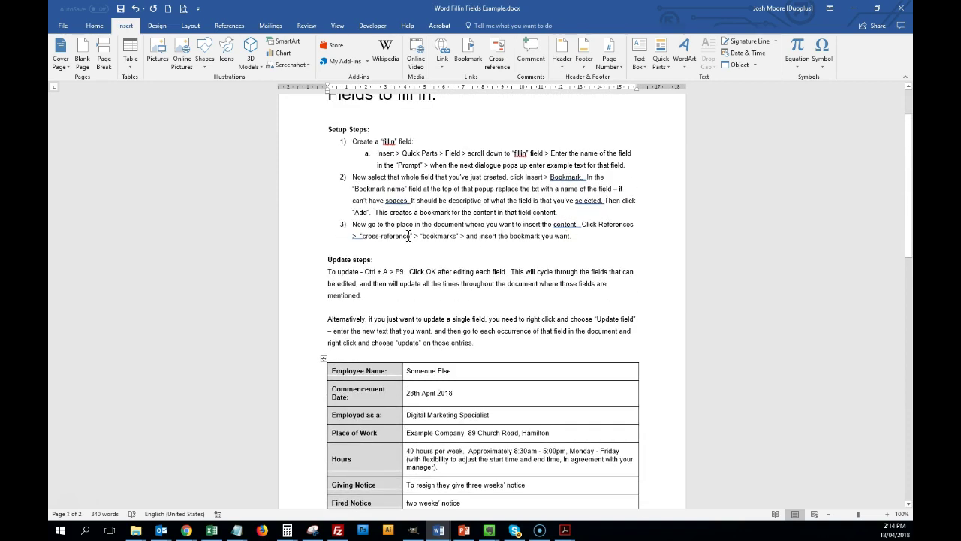
{"action": "scroll", "coordinate": [411, 236], "scroll_direction": "down", "scroll_amount": 12}
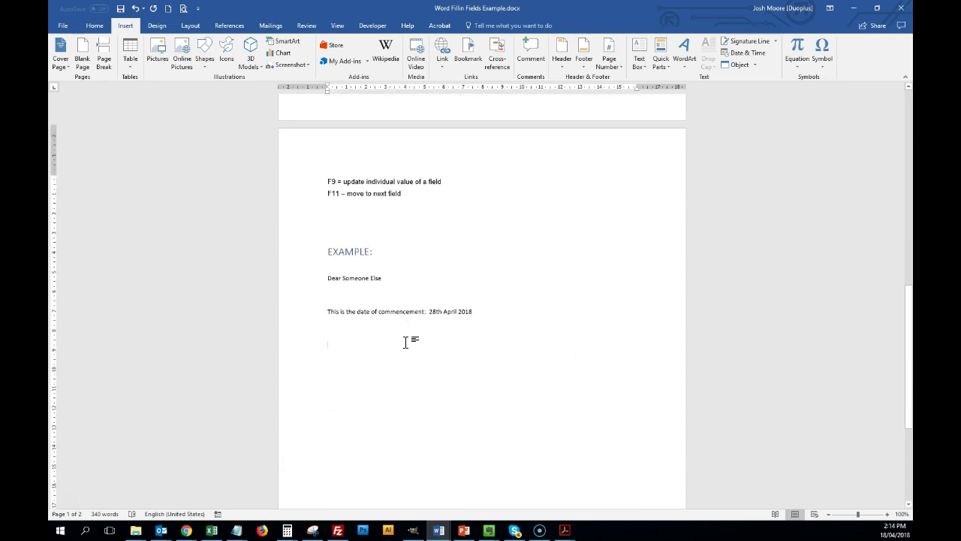
{"action": "type", "text": "Your supervisor will be"}
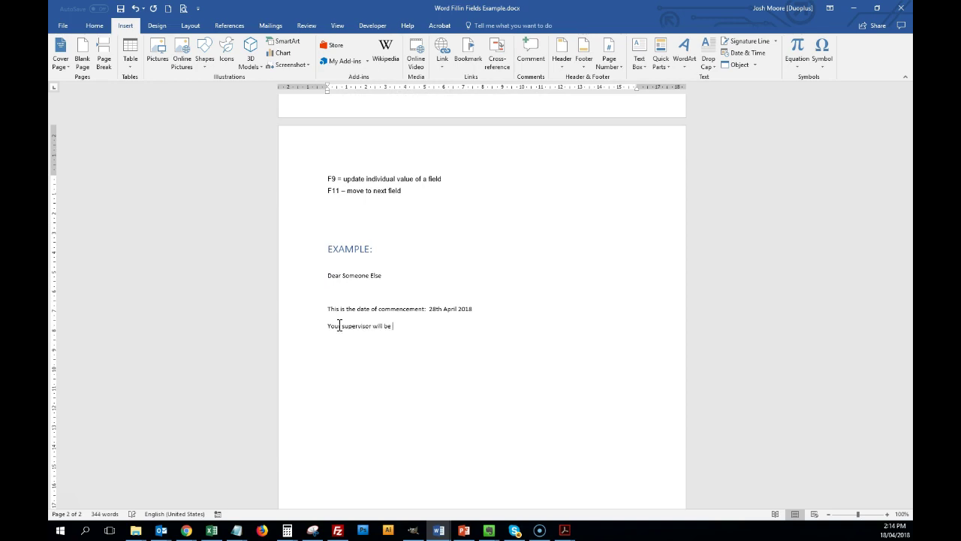
Insert a cross-reference showing the Supervisor bookmark's text after that sentence.
{"action": "left_click", "coordinate": [497, 60]}
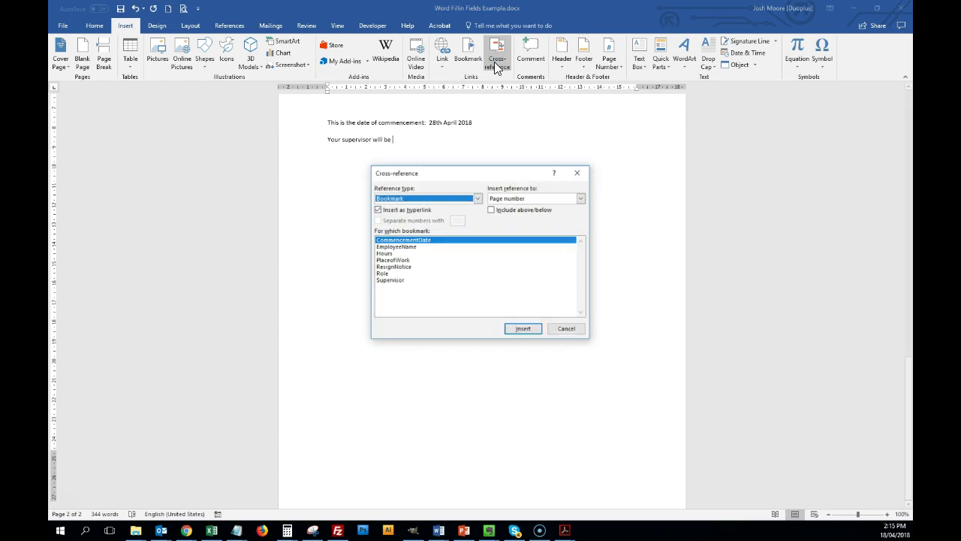
{"action": "left_click", "coordinate": [397, 280]}
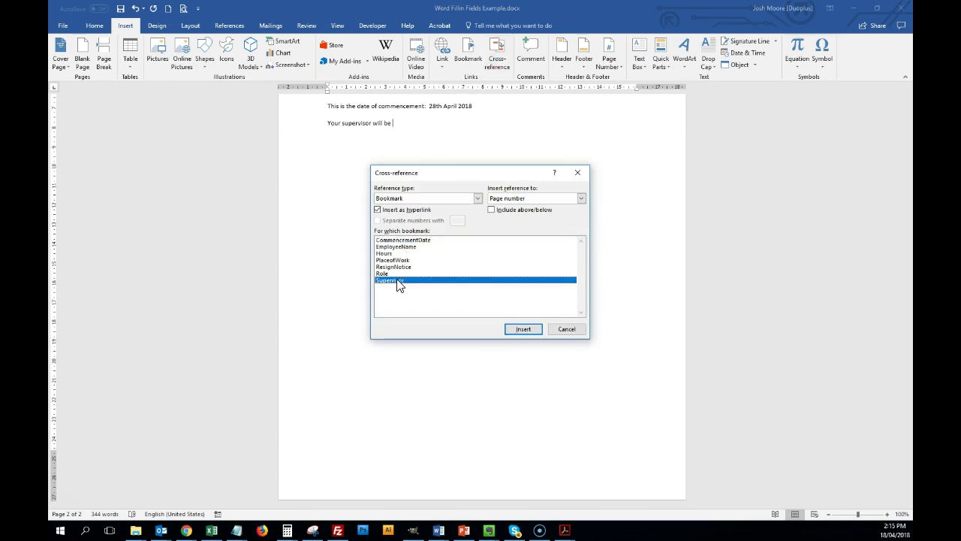
{"action": "left_click", "coordinate": [537, 197]}
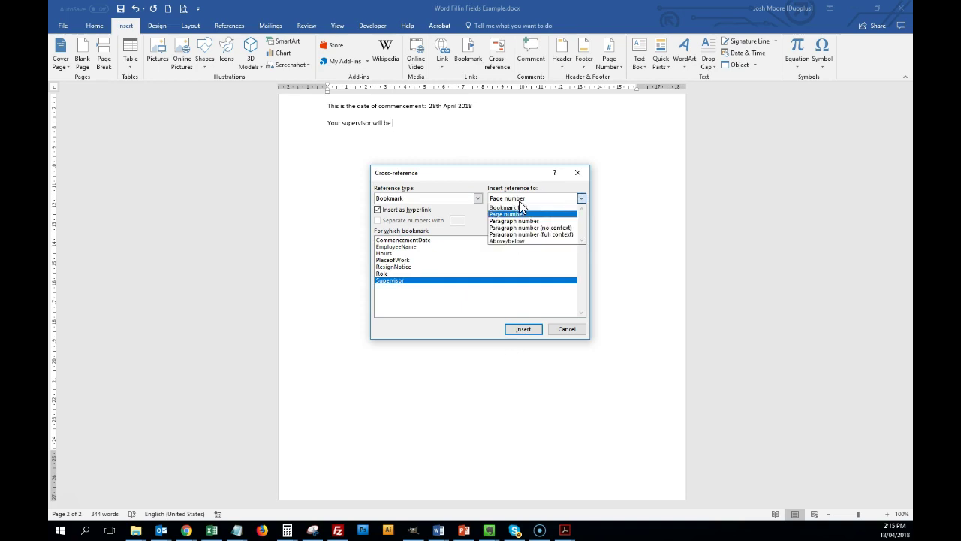
{"action": "left_click", "coordinate": [516, 206]}
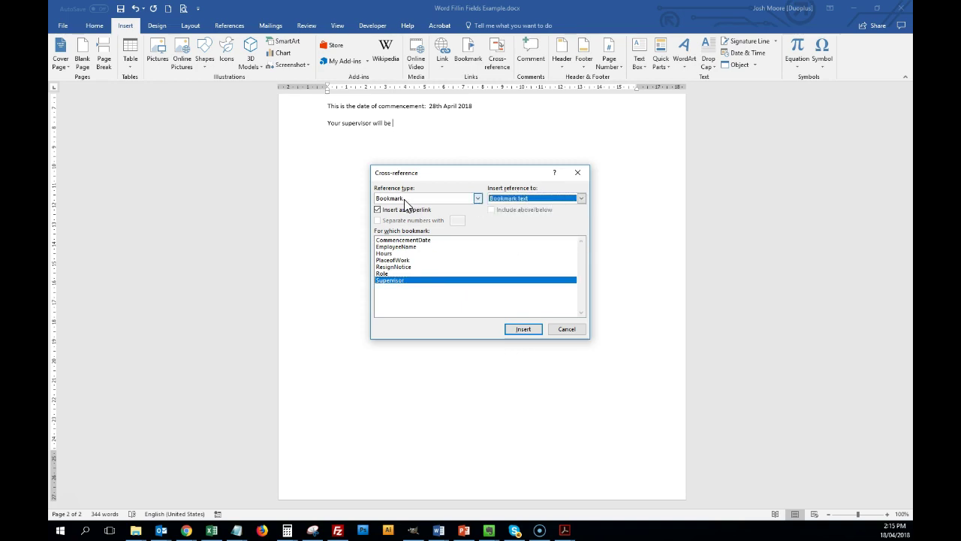
{"action": "left_click", "coordinate": [523, 328]}
{"action": "left_click", "coordinate": [567, 329]}
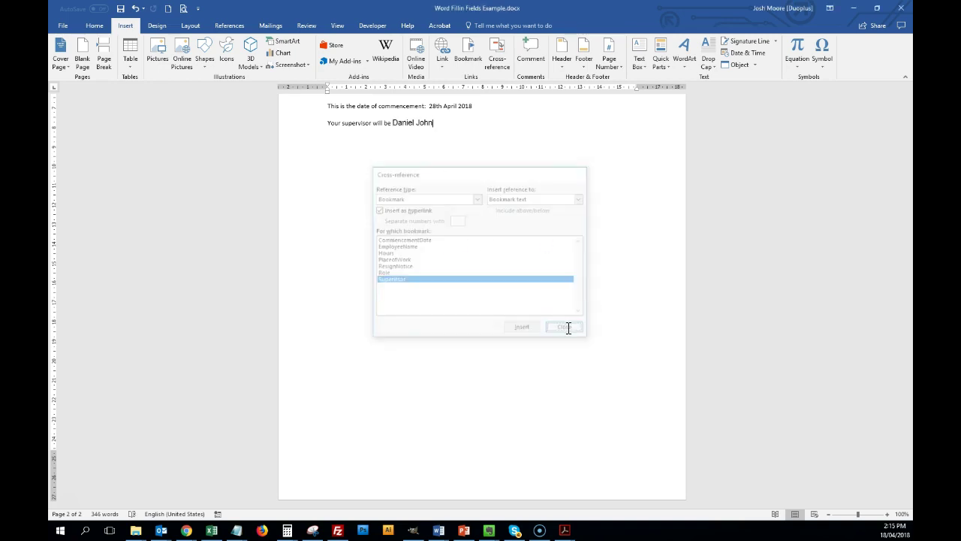
{"action": "scroll", "coordinate": [405, 188], "scroll_direction": "up", "scroll_amount": 3}
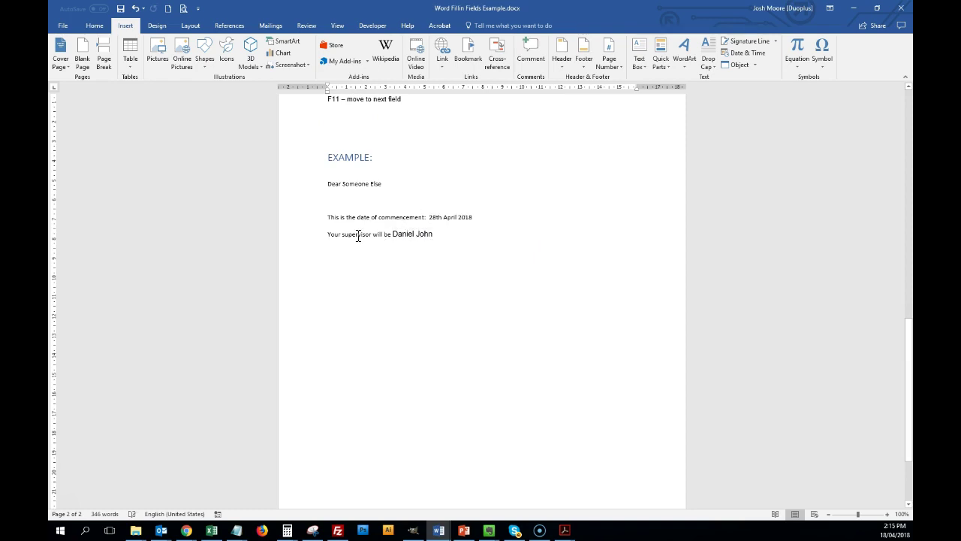
Format Painter the letter's font onto the supervisor name, then add a full stop and new paragraph.
{"action": "left_click", "coordinate": [93, 26]}
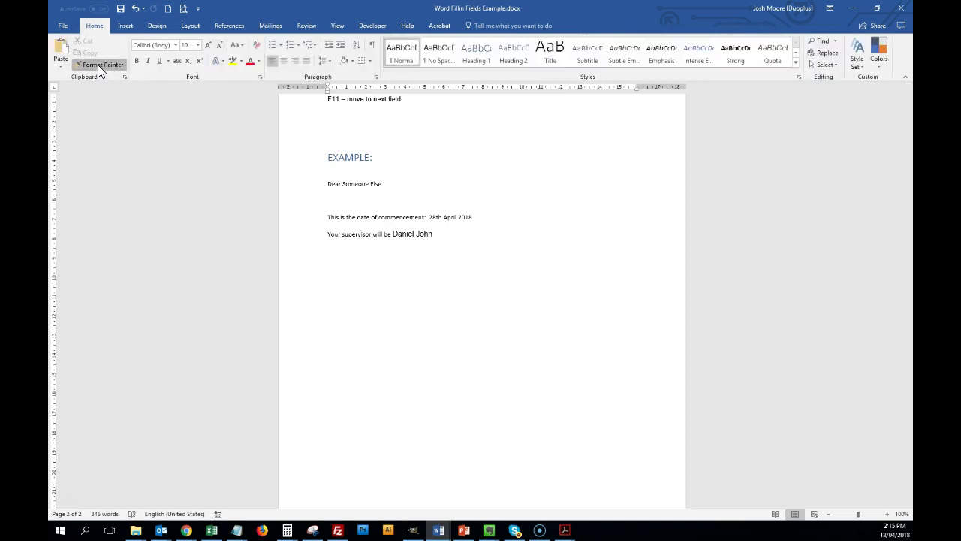
{"action": "left_click", "coordinate": [99, 66]}
{"action": "mouse_move", "coordinate": [374, 235]}
{"action": "left_mouse_down"}
{"action": "mouse_move", "coordinate": [429, 237]}
{"action": "mouse_move", "coordinate": [425, 248]}
{"action": "left_mouse_up"}
{"action": "left_click", "coordinate": [363, 234]}
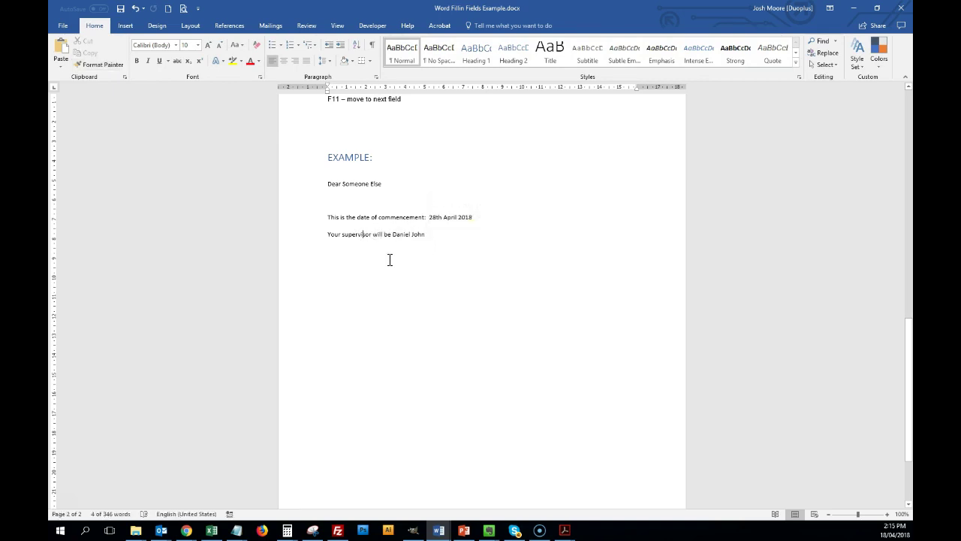
{"action": "left_click", "coordinate": [429, 235]}
{"action": "type", "text": "."}
{"action": "key", "text": "Return"}
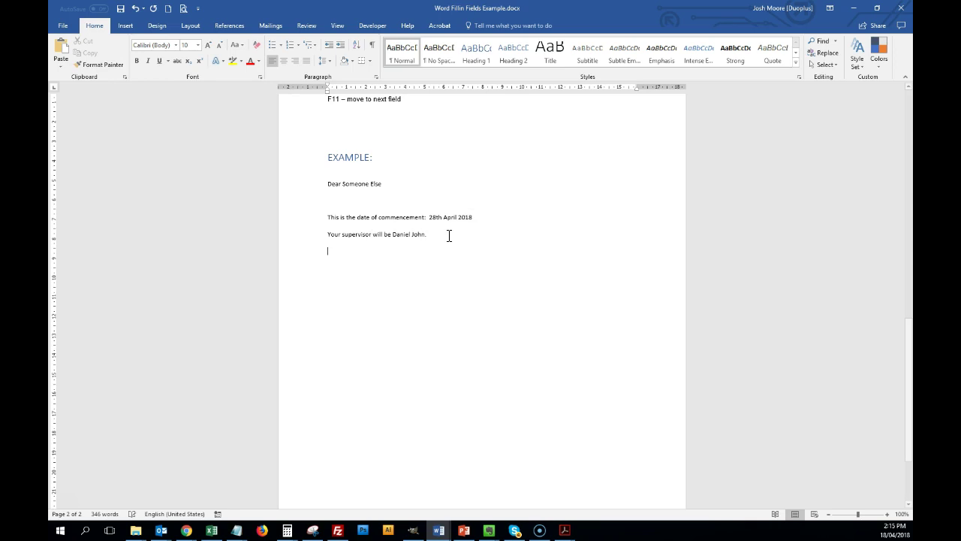
Highlight the update-all-fields shortcut in the instructions and select the whole document.
{"action": "scroll", "coordinate": [386, 237], "scroll_direction": "up", "scroll_amount": 10}
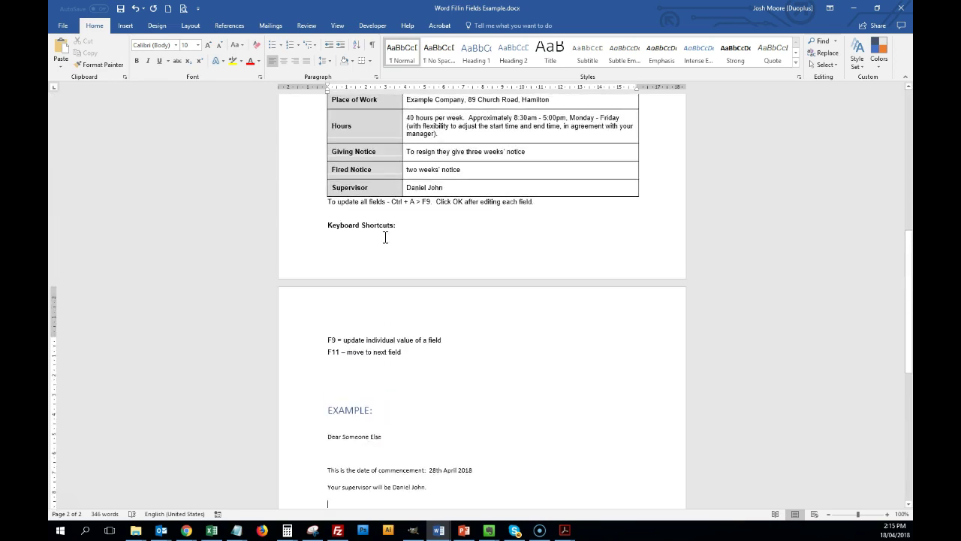
{"action": "scroll", "coordinate": [415, 267], "scroll_direction": "up", "scroll_amount": 1}
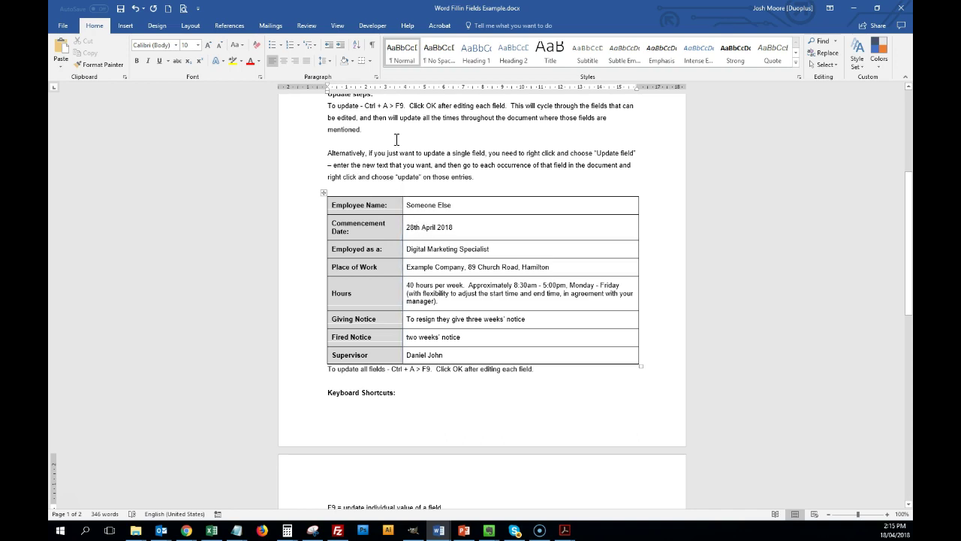
{"action": "scroll", "coordinate": [396, 139], "scroll_direction": "up", "scroll_amount": 1}
{"action": "left_click_drag", "start_coordinate": [365, 143], "coordinate": [403, 143]}
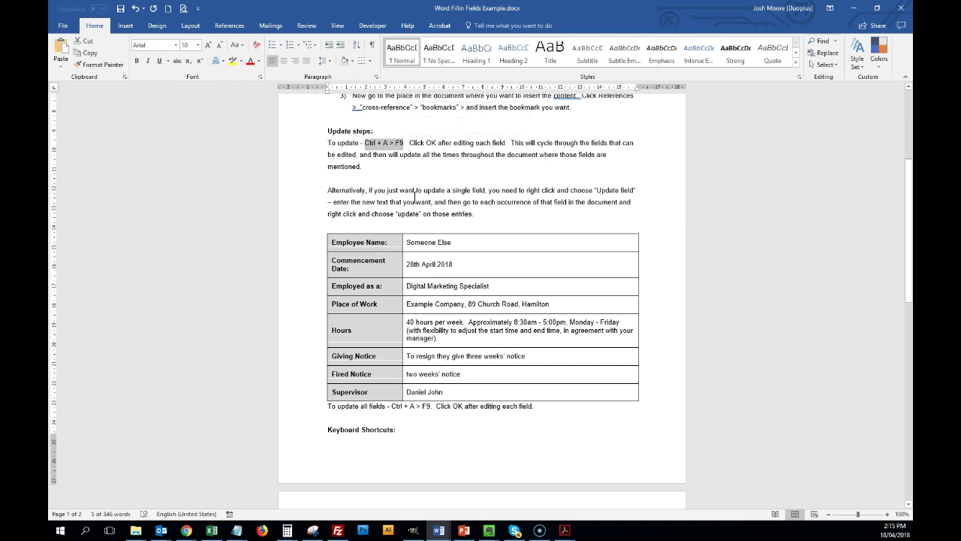
{"action": "key", "text": "ctrl+a"}
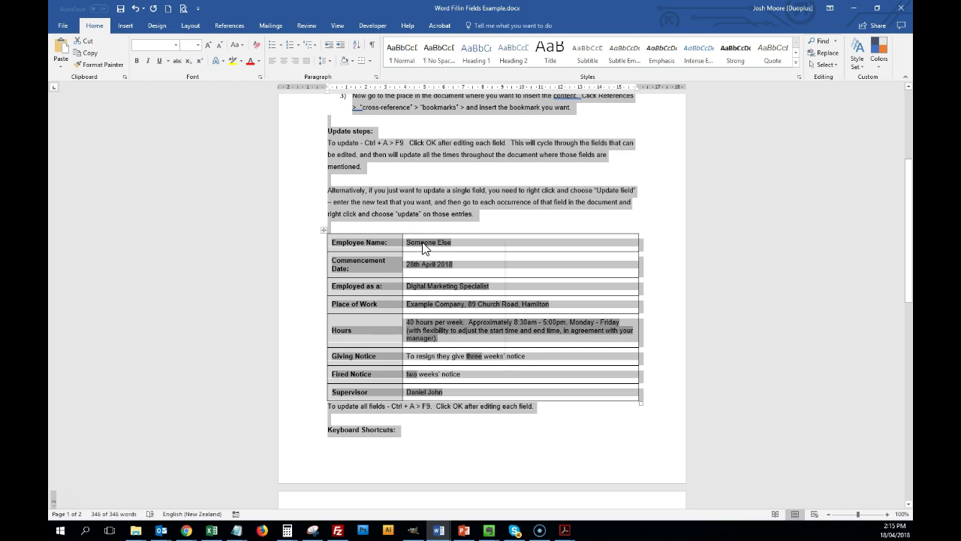
Update all fields, setting the name to Someone Employed and the date to 31st May 2018.
{"action": "right_click", "coordinate": [423, 243]}
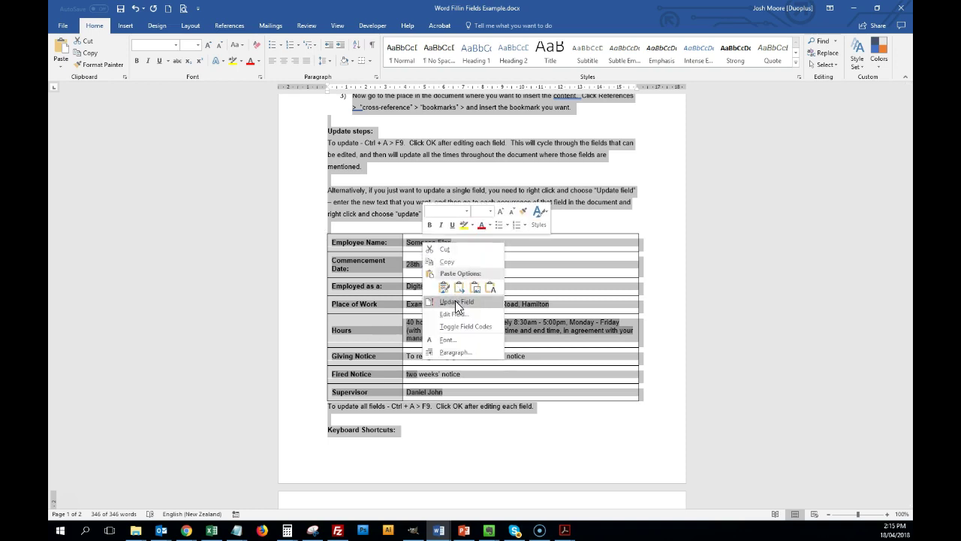
{"action": "left_click", "coordinate": [455, 301]}
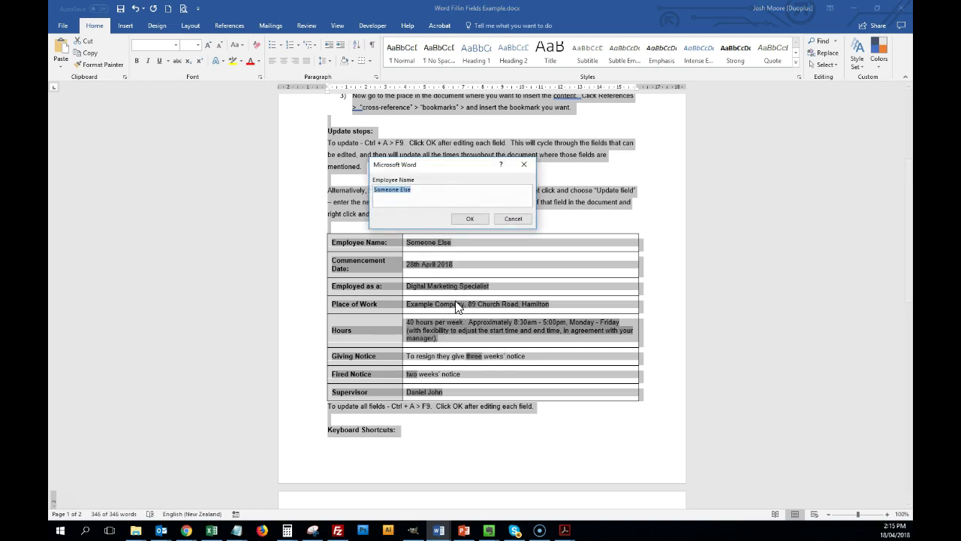
{"action": "double_click", "coordinate": [406, 191]}
{"action": "type", "text": "Employed"}
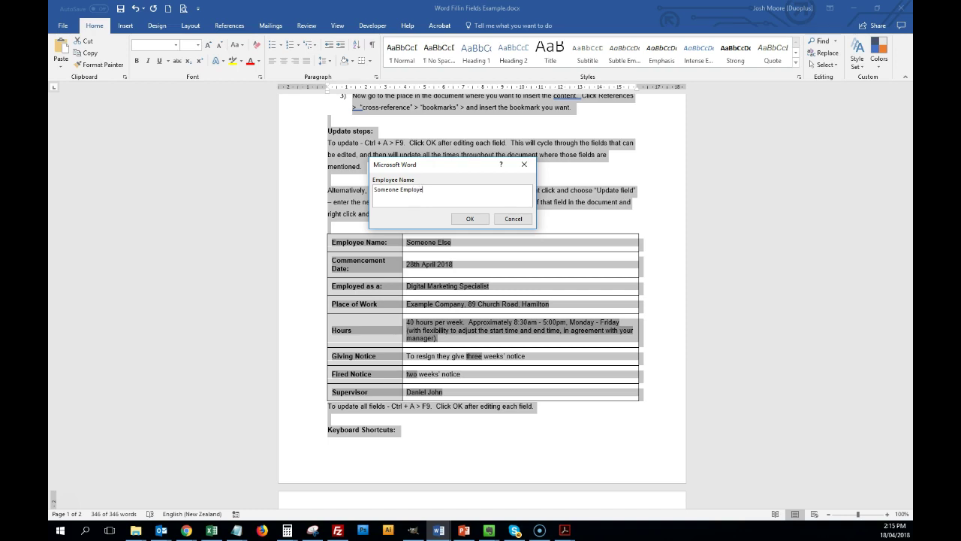
{"action": "left_click", "coordinate": [462, 217]}
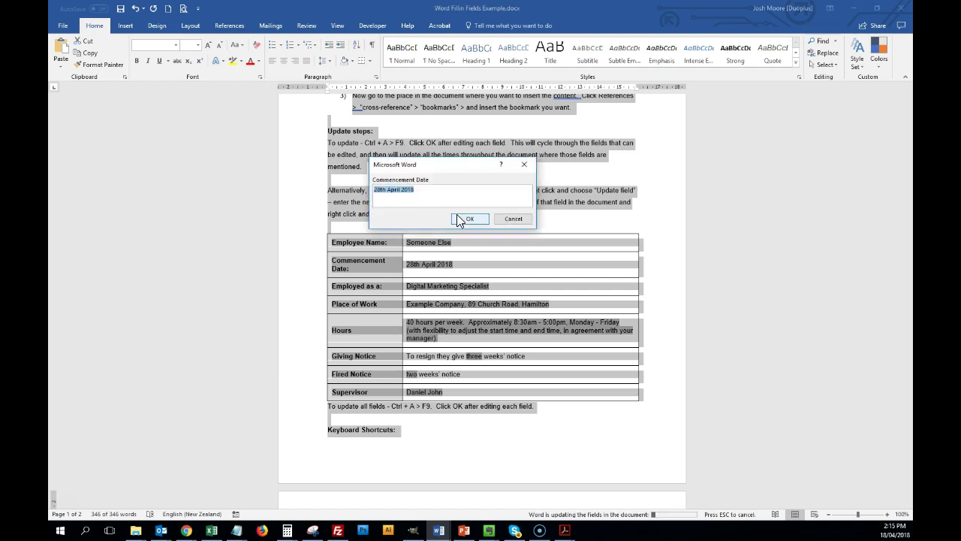
{"action": "double_click", "coordinate": [390, 191]}
{"action": "type", "text": "May"}
{"action": "key", "text": "Home"}
{"action": "type", "text": "31st"}
{"action": "key", "text": "Delete"}
{"action": "key", "text": "Delete"}
{"action": "key", "text": "Delete"}
{"action": "key", "text": "Delete"}
{"action": "left_click", "coordinate": [468, 219]}
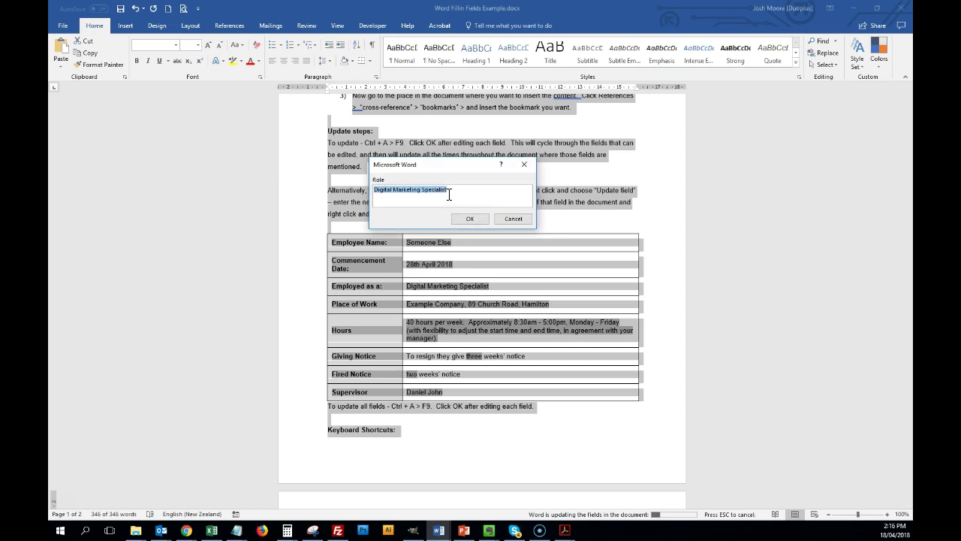
Extend the role to 'Digital Marketing Specialist and Project Manager', keep other values, and enter a new supervisor name.
{"action": "left_click", "coordinate": [453, 190]}
{"action": "type", "text": "and Project Manager"}
{"action": "left_click", "coordinate": [467, 218]}
{"action": "left_click", "coordinate": [468, 221]}
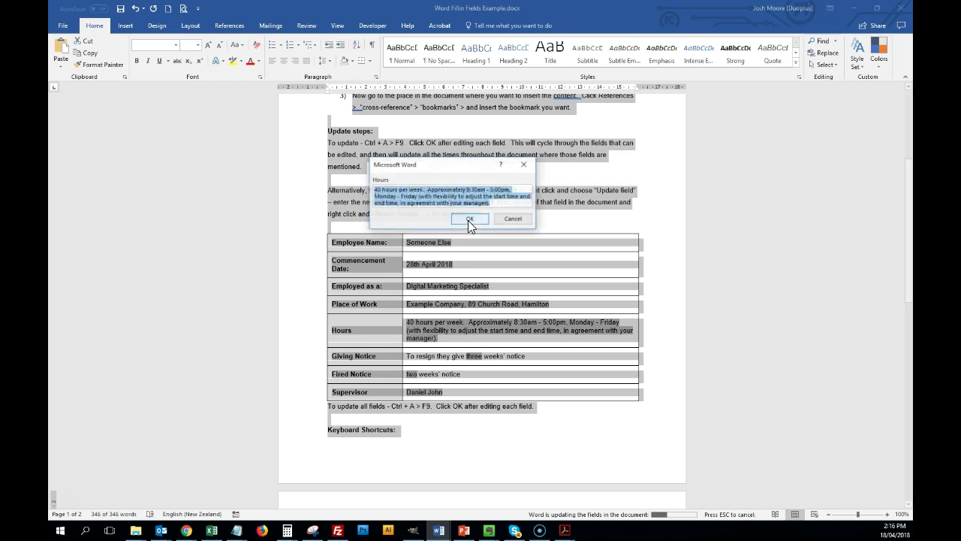
{"action": "left_click", "coordinate": [468, 220]}
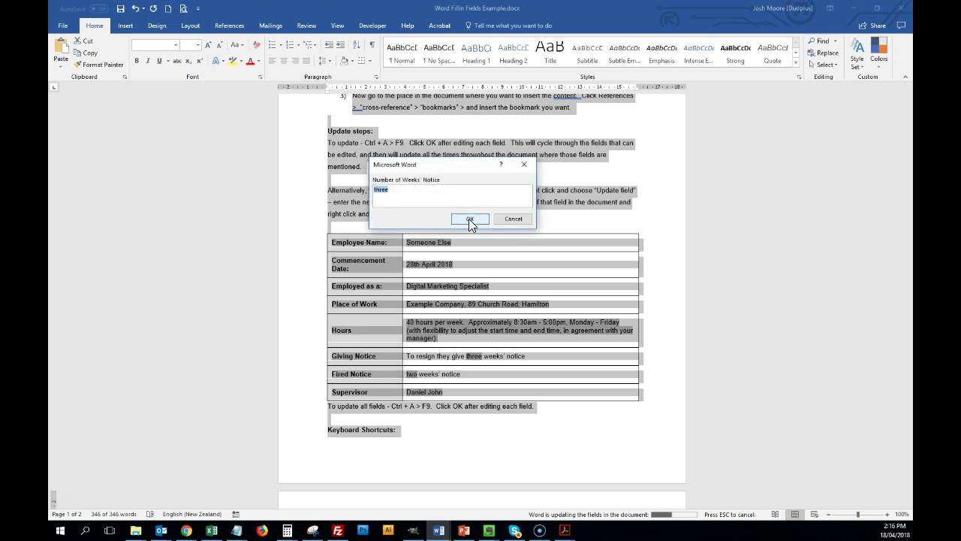
{"action": "left_click", "coordinate": [464, 217]}
{"action": "left_click", "coordinate": [471, 218]}
{"action": "type", "text": "George Wall"}
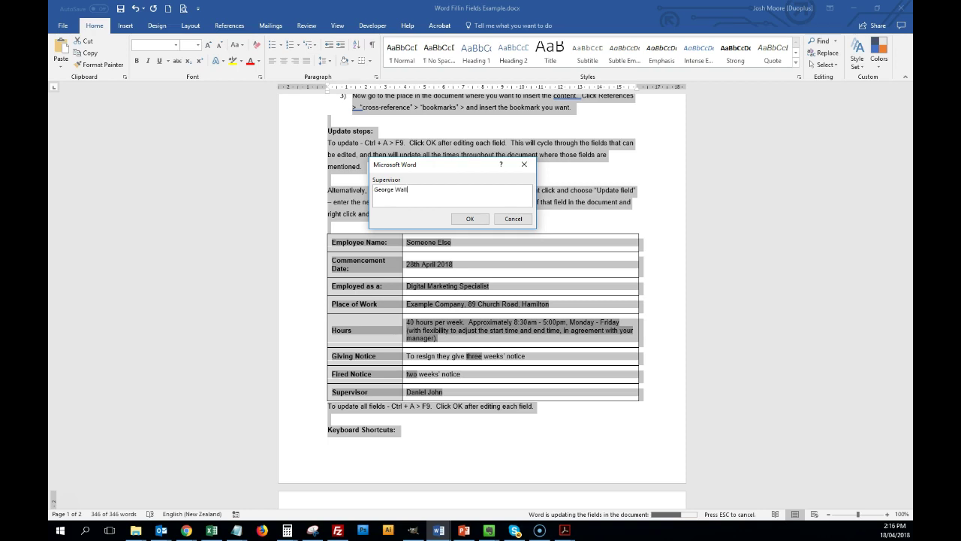
{"action": "left_click", "coordinate": [463, 221]}
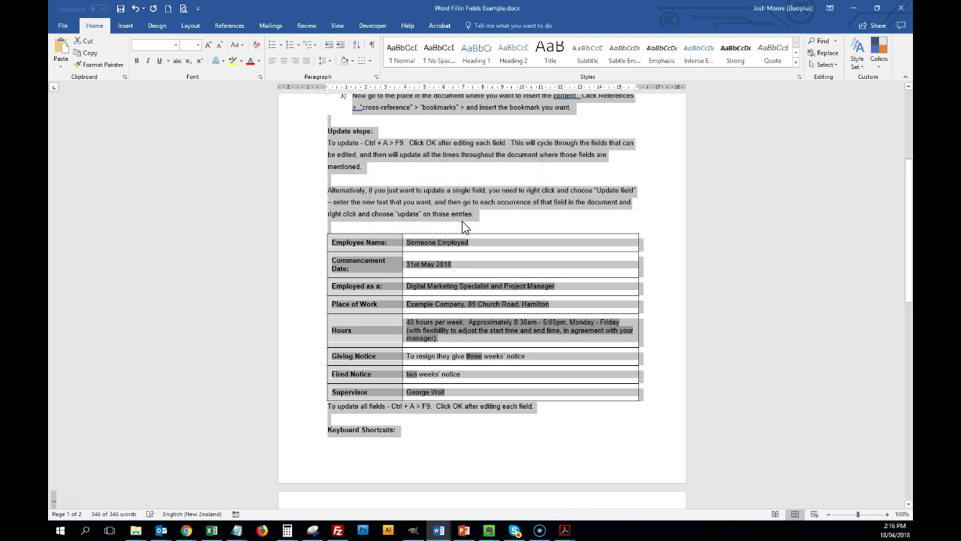
{"action": "left_click", "coordinate": [428, 251]}
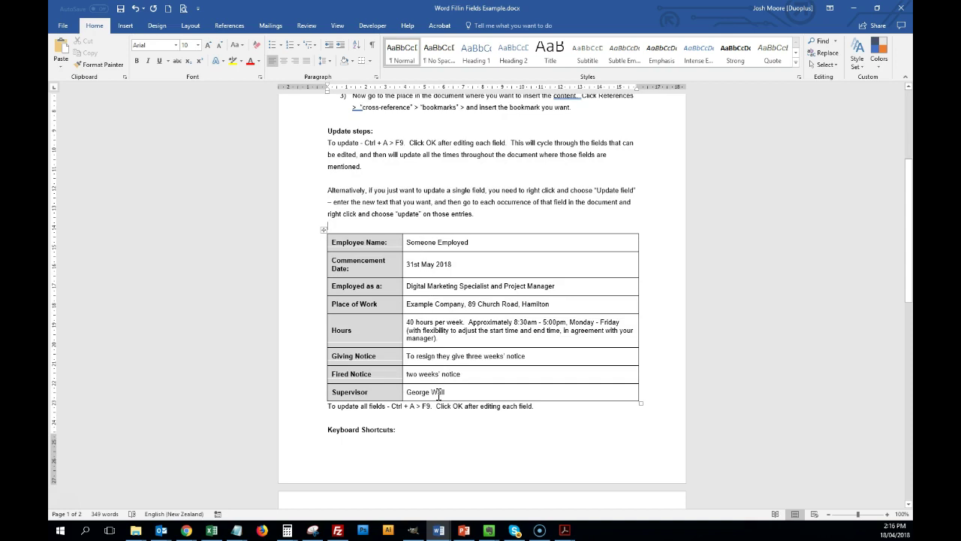
{"action": "scroll", "coordinate": [398, 381], "scroll_direction": "down", "scroll_amount": 5}
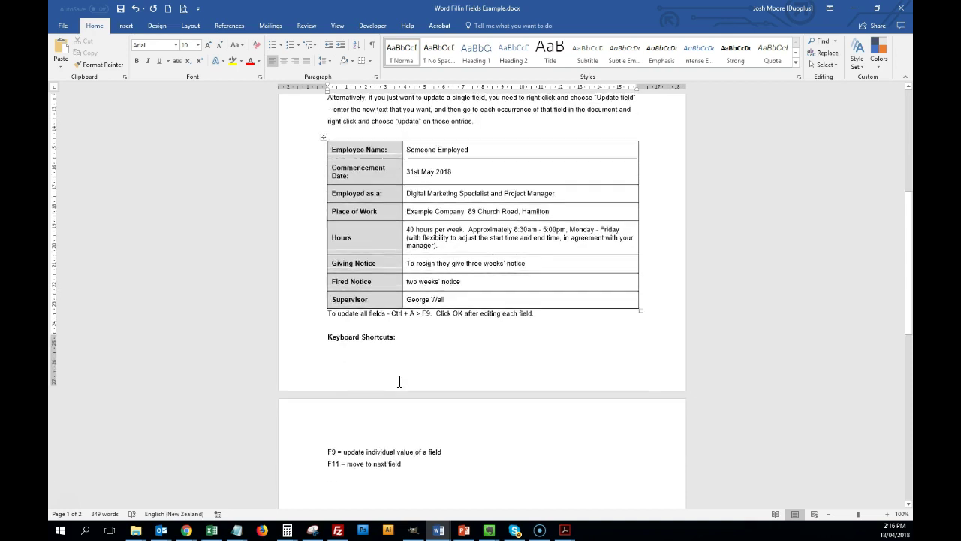
{"action": "scroll", "coordinate": [398, 373], "scroll_direction": "down", "scroll_amount": 2}
{"action": "left_click", "coordinate": [384, 315]}
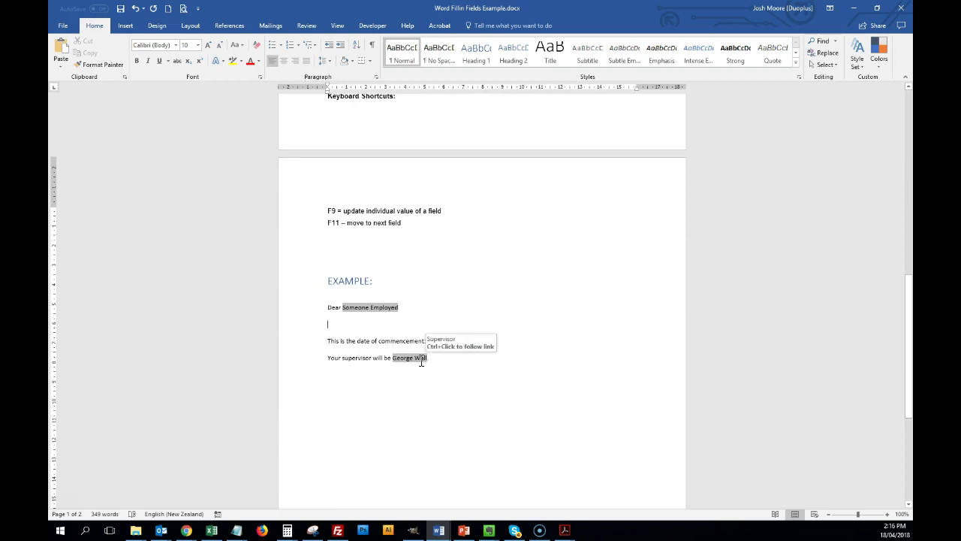
{"action": "scroll", "coordinate": [384, 277], "scroll_direction": "up", "scroll_amount": 2}
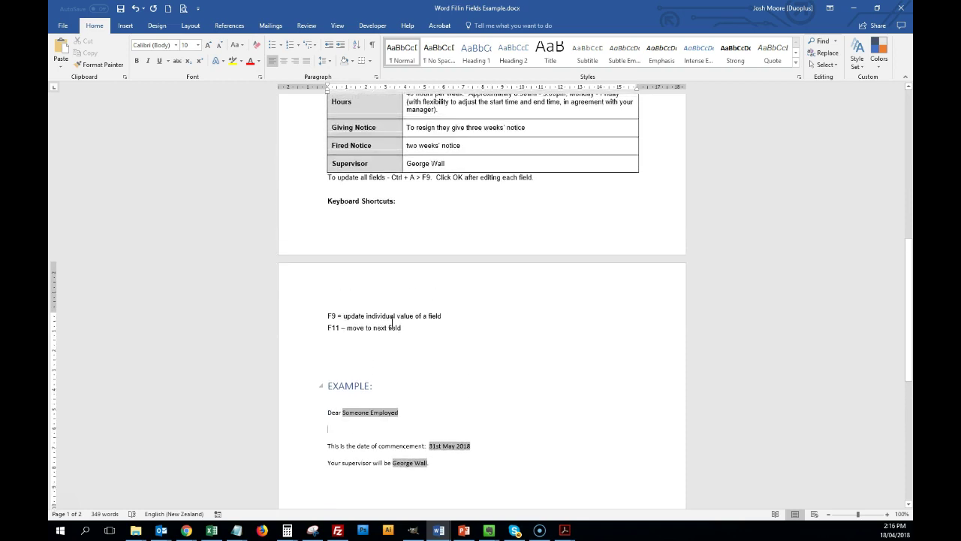
{"action": "left_click", "coordinate": [345, 316]}
Re-enter the Supervisor field with an added 's' and refresh the letter's supervisor cross-reference.
{"action": "scroll", "coordinate": [470, 288], "scroll_direction": "up", "scroll_amount": 2}
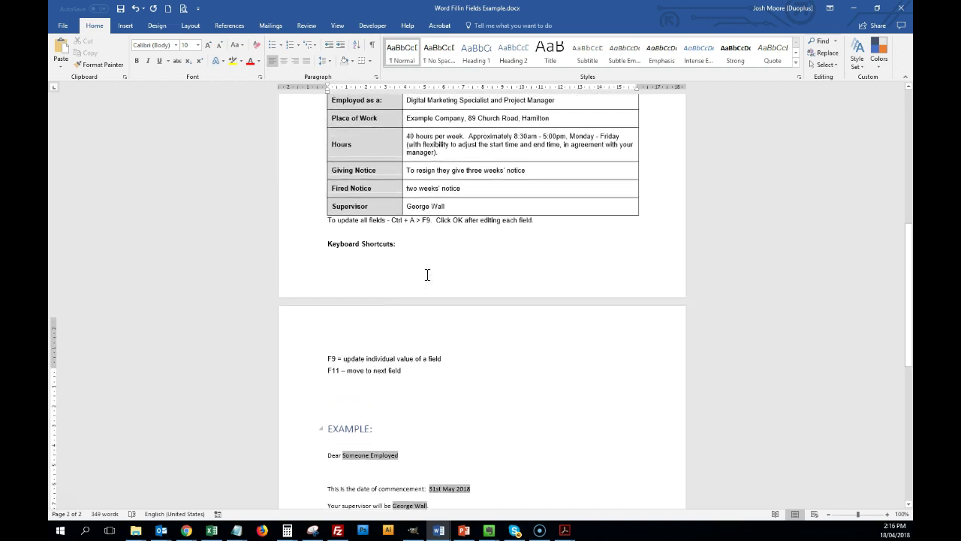
{"action": "right_click", "coordinate": [423, 224]}
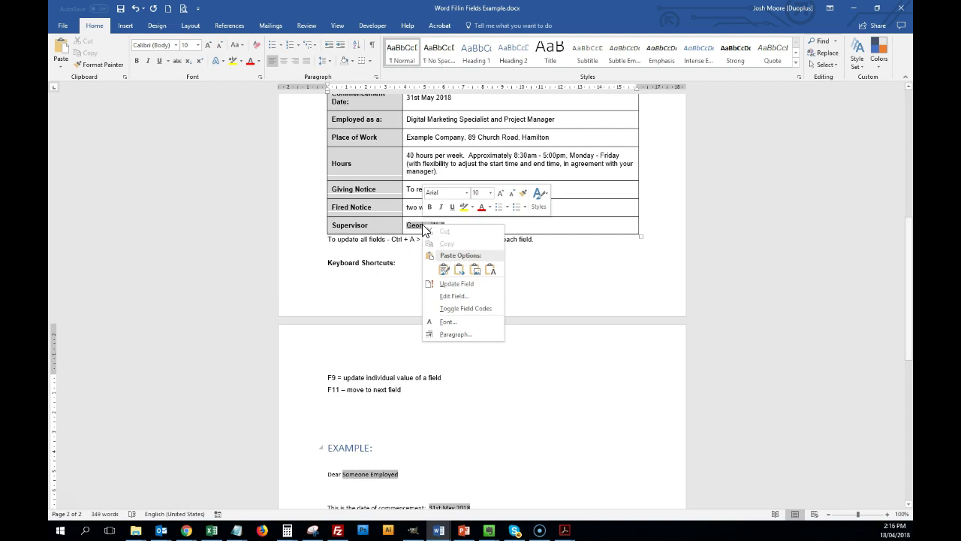
{"action": "left_click", "coordinate": [467, 283]}
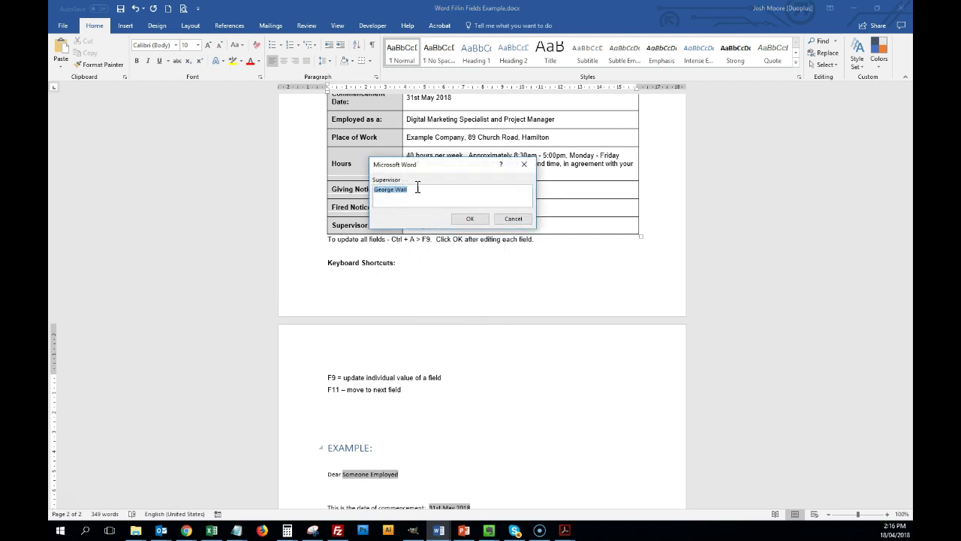
{"action": "left_click", "coordinate": [417, 191]}
{"action": "left_click", "coordinate": [471, 219]}
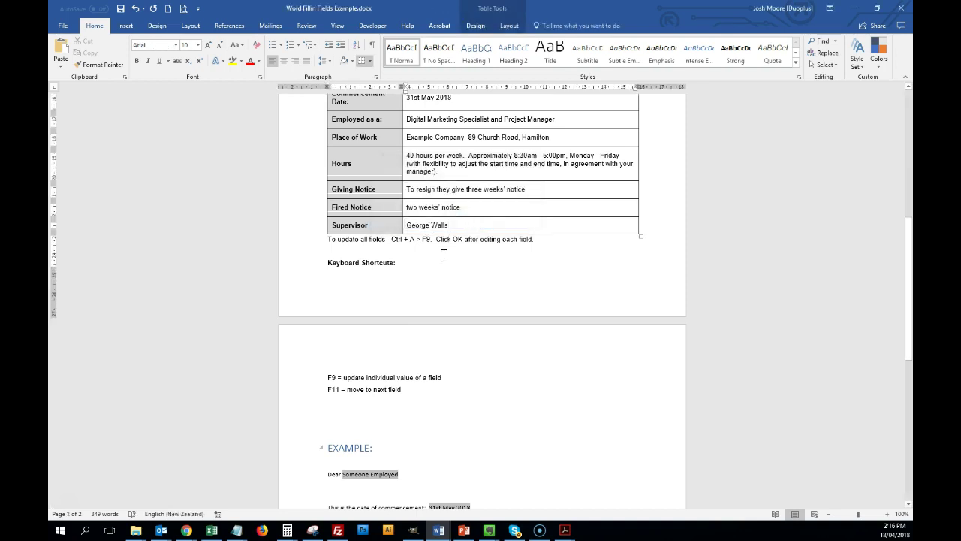
{"action": "scroll", "coordinate": [445, 255], "scroll_direction": "down", "scroll_amount": 5}
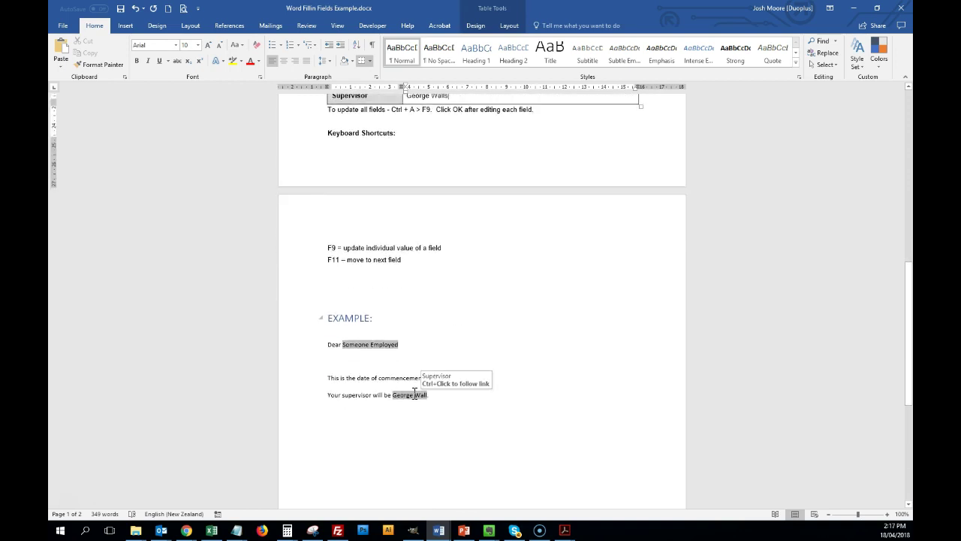
{"action": "right_click", "coordinate": [415, 397]}
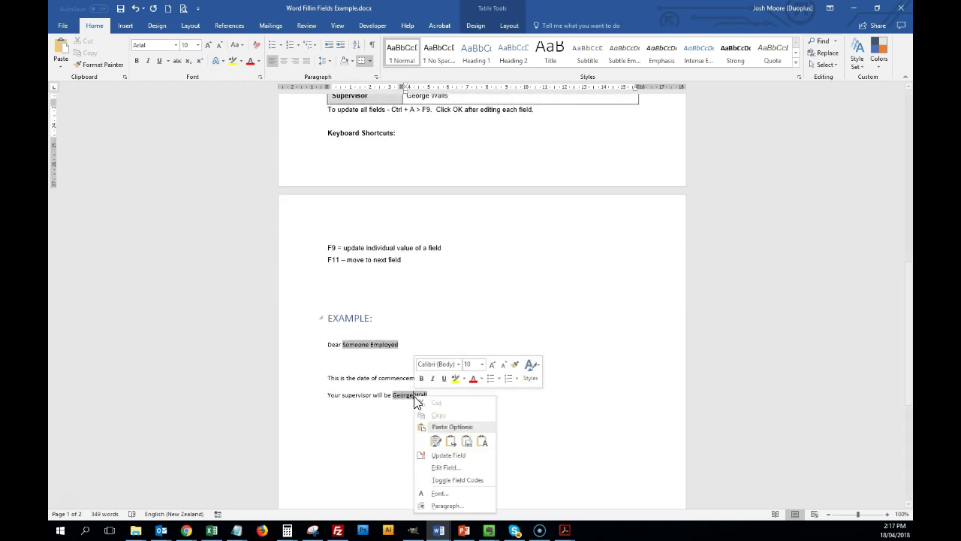
{"action": "left_click", "coordinate": [449, 452]}
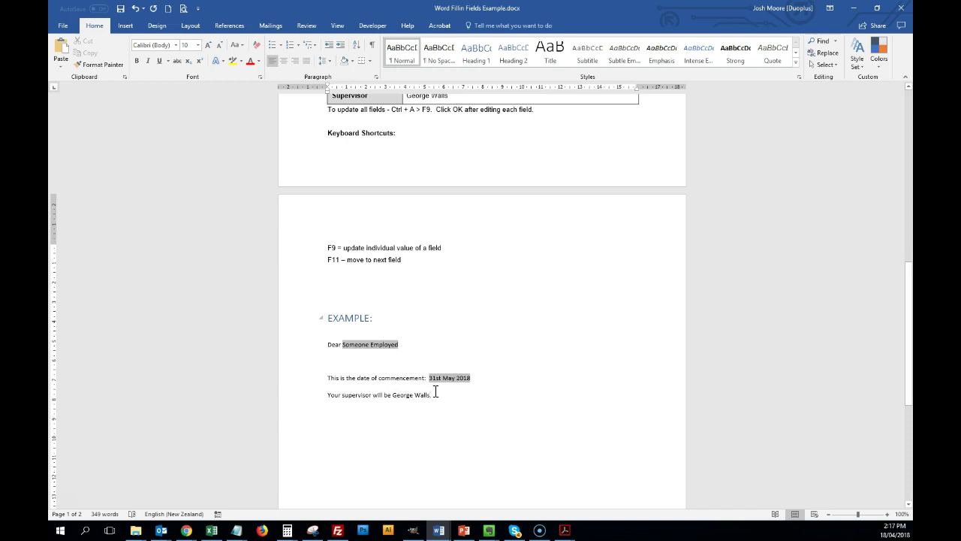
{"action": "scroll", "coordinate": [408, 146], "scroll_direction": "up", "scroll_amount": 2}
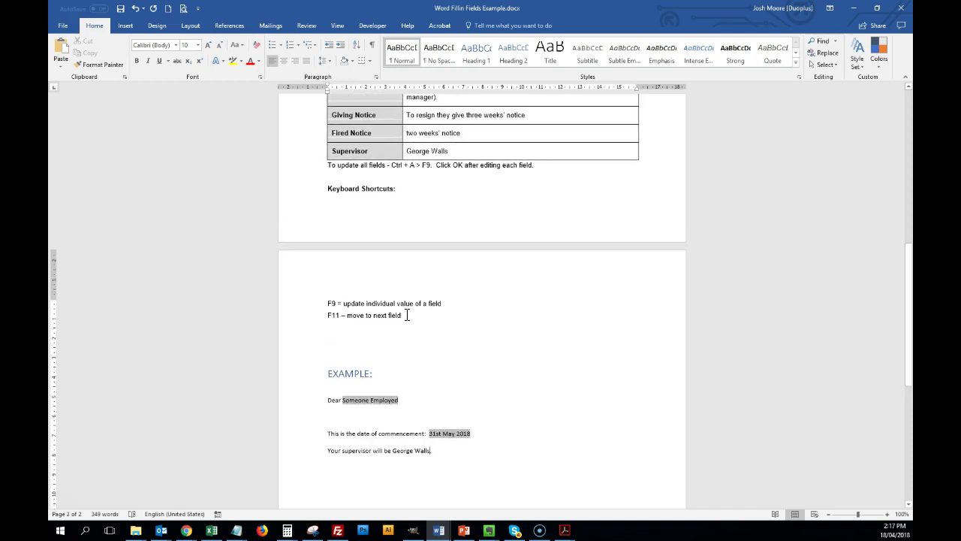
{"action": "scroll", "coordinate": [398, 300], "scroll_direction": "up", "scroll_amount": 5}
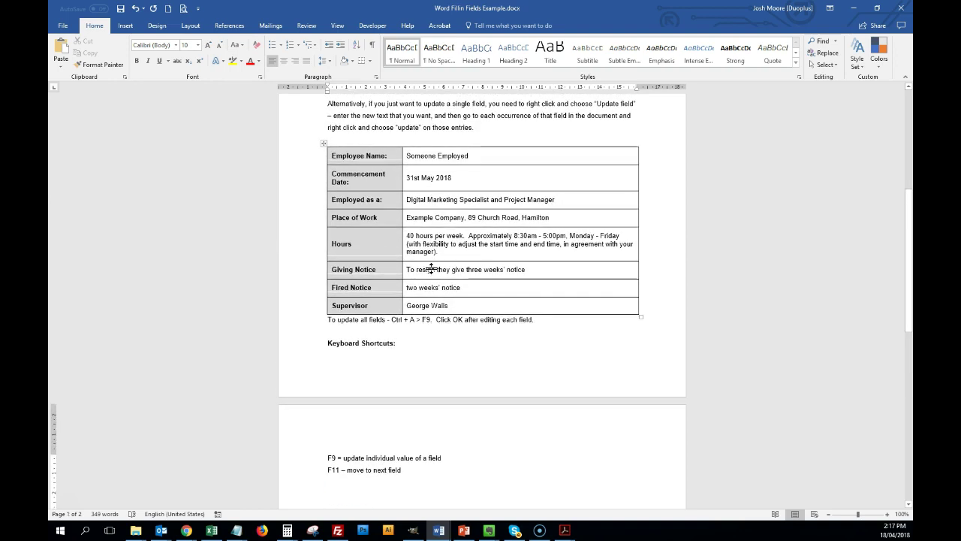
{"action": "left_click", "coordinate": [427, 270]}
{"action": "left_click", "coordinate": [466, 270]}
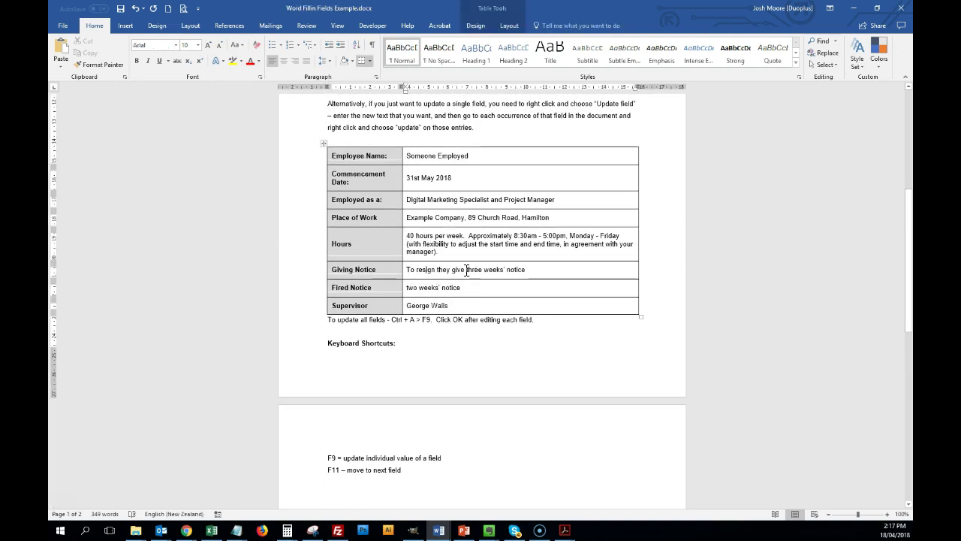
{"action": "double_click", "coordinate": [466, 270]}
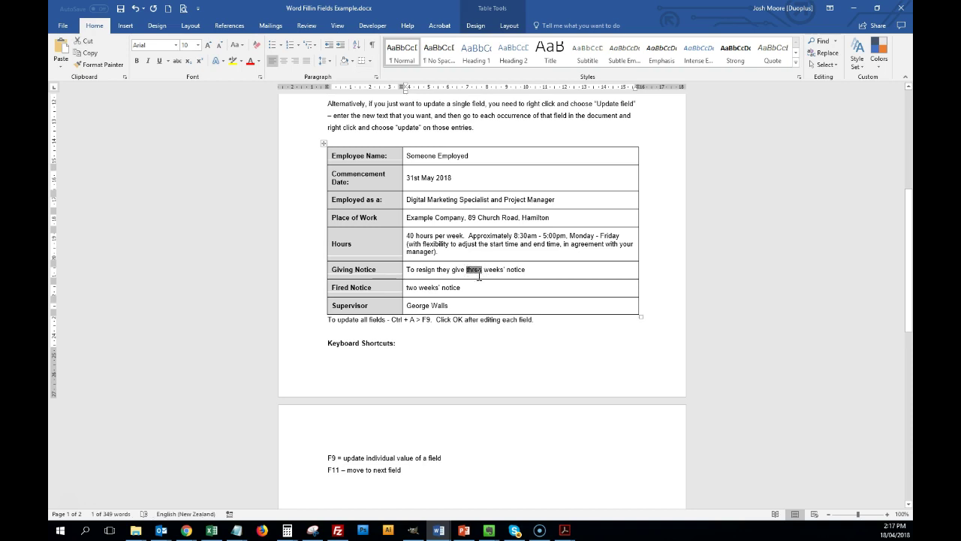
{"action": "key", "text": "F11"}
{"action": "key", "text": "F11"}
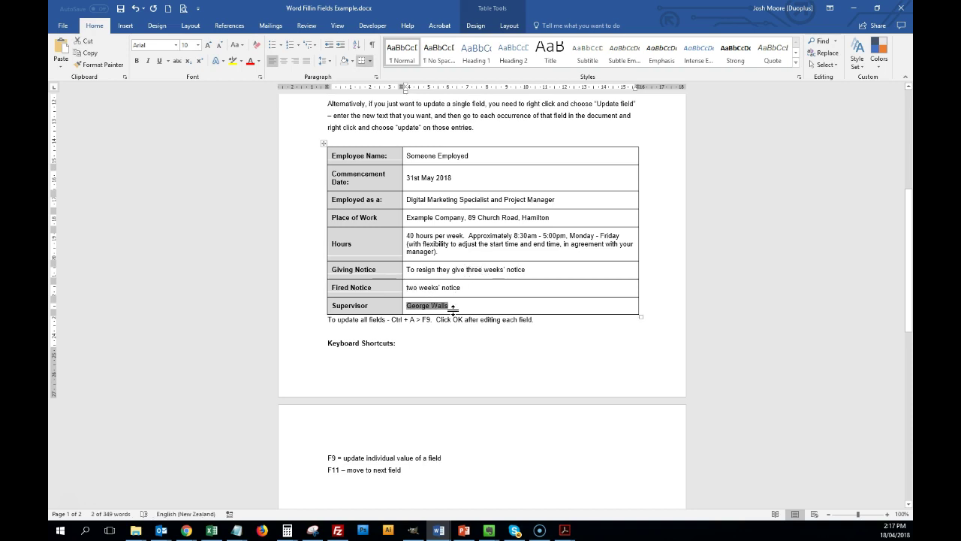
{"action": "scroll", "coordinate": [454, 313], "scroll_direction": "down", "scroll_amount": 1}
{"action": "key", "text": "F11"}
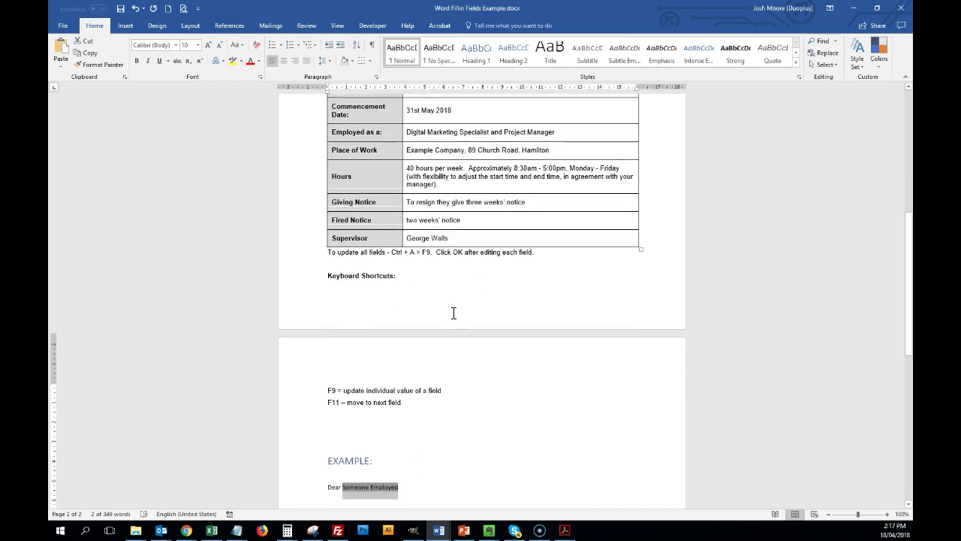
{"action": "key", "text": "F11"}
{"action": "key", "text": "F11"}
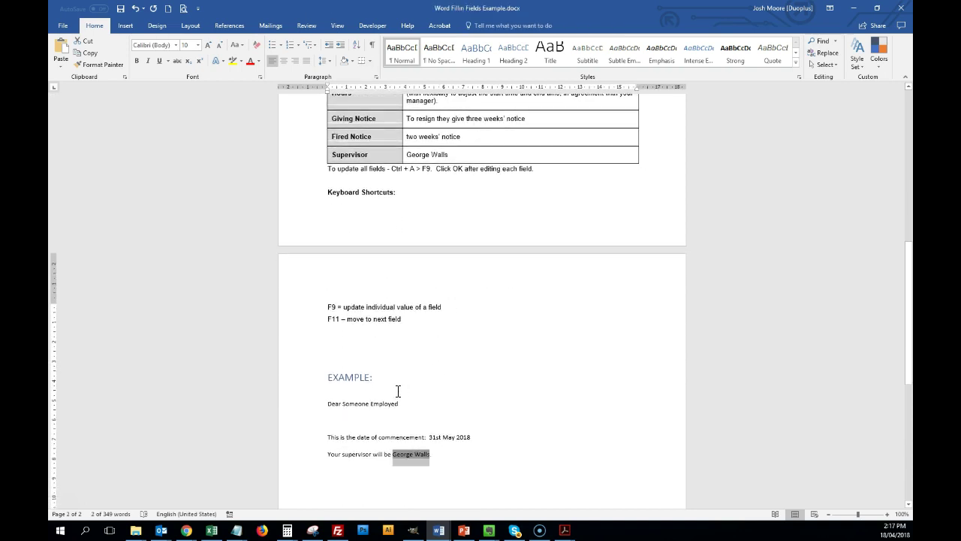
{"action": "left_click", "coordinate": [382, 423]}
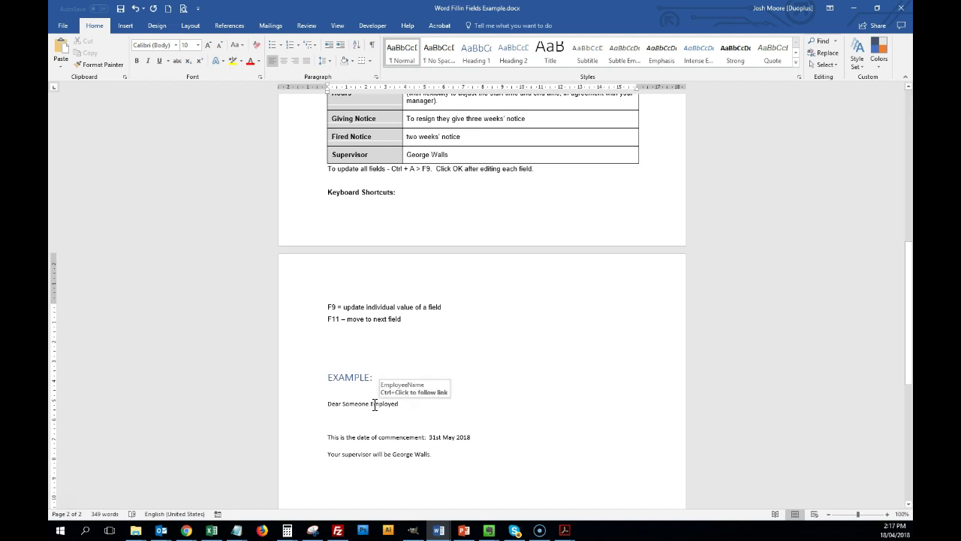
{"action": "scroll", "coordinate": [367, 393], "scroll_direction": "up", "scroll_amount": 12}
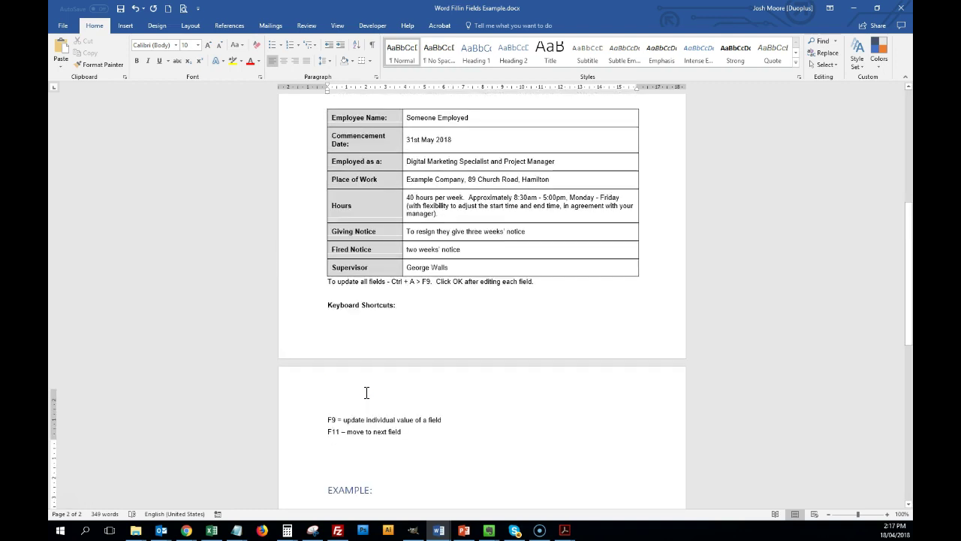